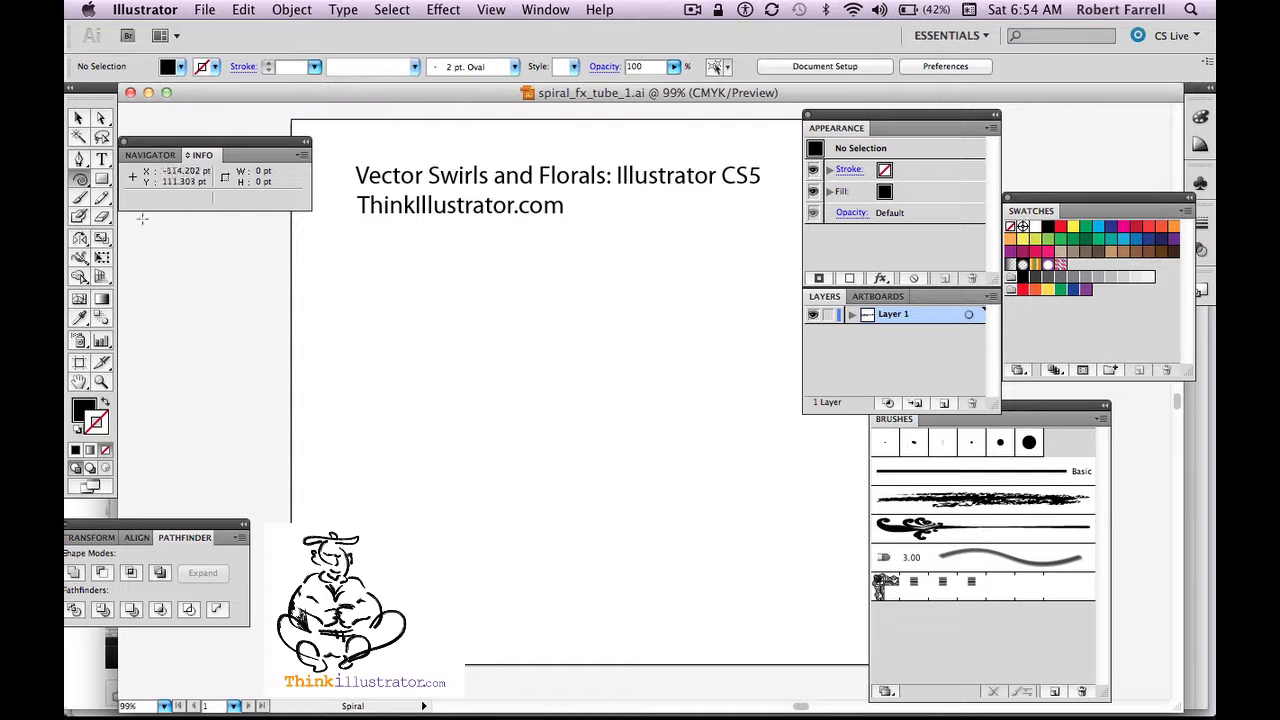
- Draw a spiral on the left of the artboard with no fill and a black 3 pt stroke
{"action": "left_click", "coordinate": [80, 181]}
{"action": "left_click_drag", "start_coordinate": [508, 357], "coordinate": [606, 433]}
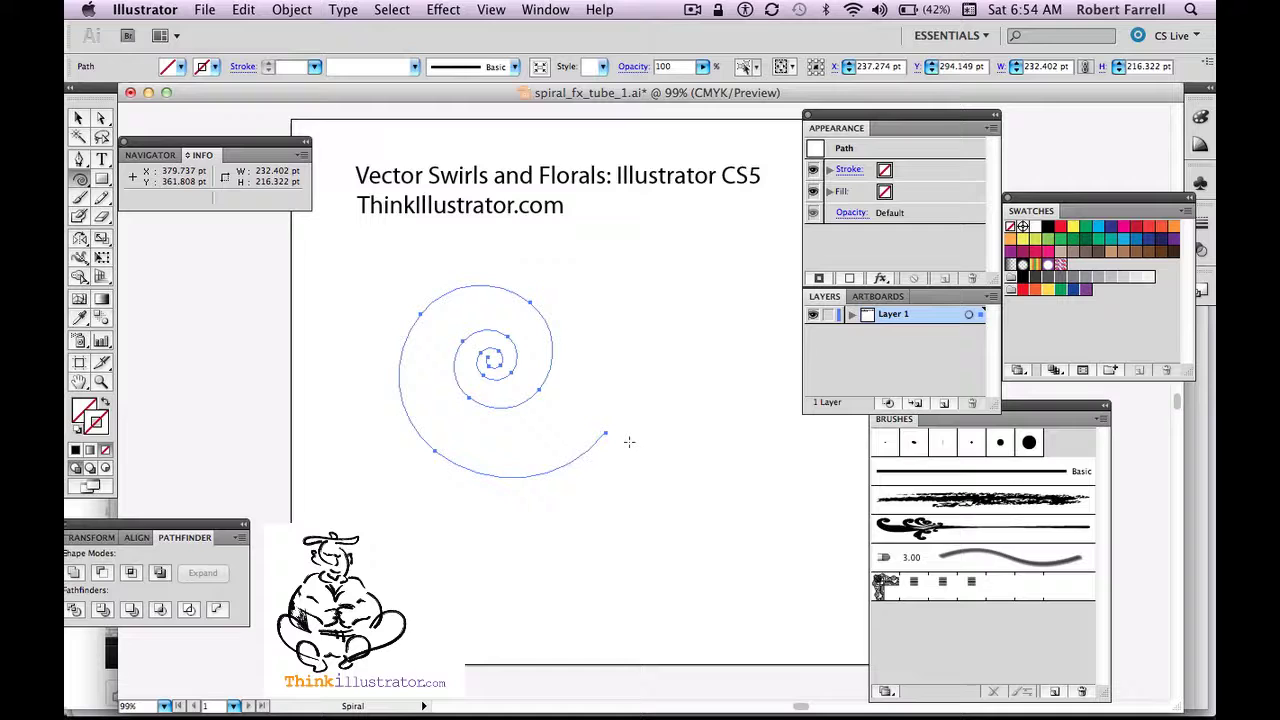
{"action": "key", "text": "d"}
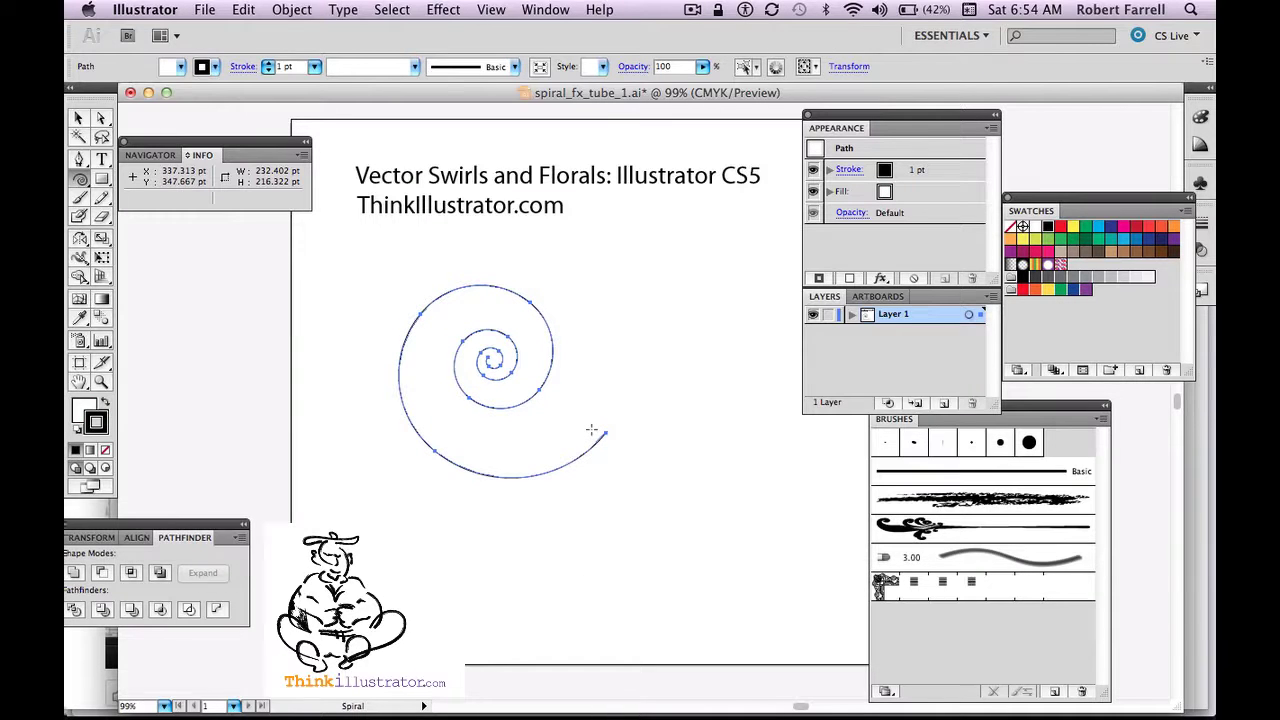
{"action": "key", "text": "x"}
{"action": "key", "text": "slash"}
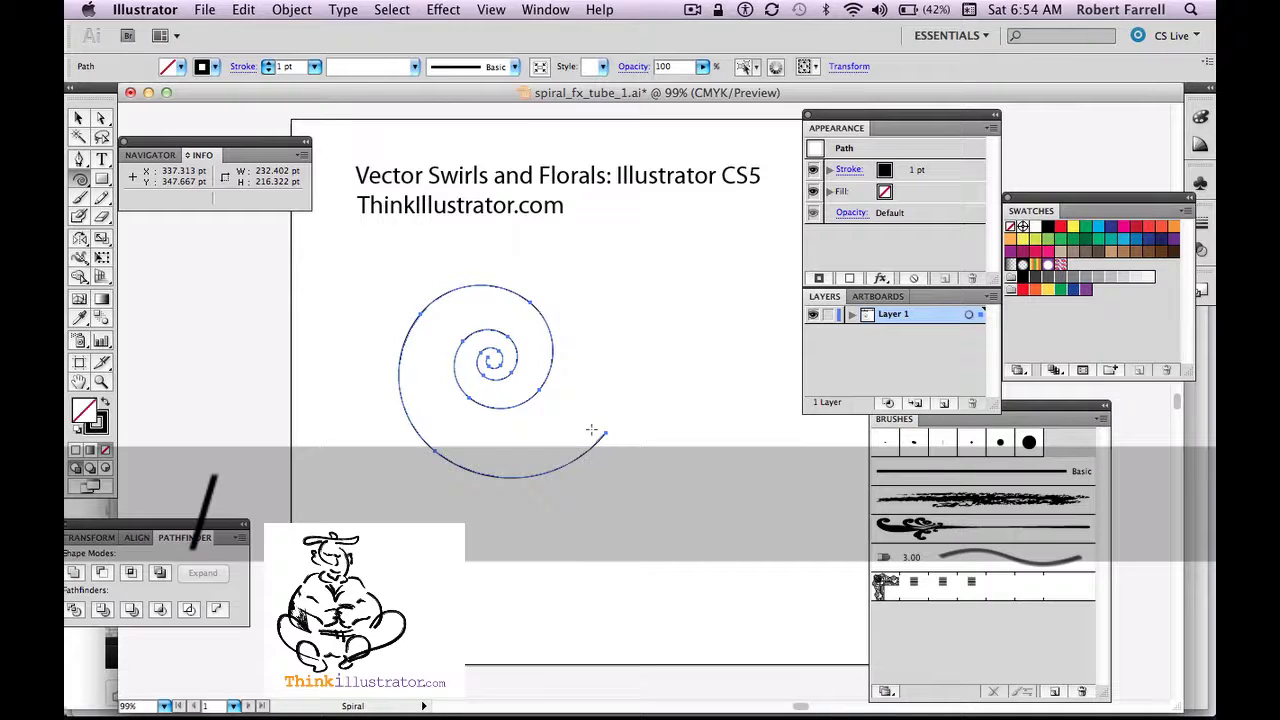
{"action": "key", "text": "x"}
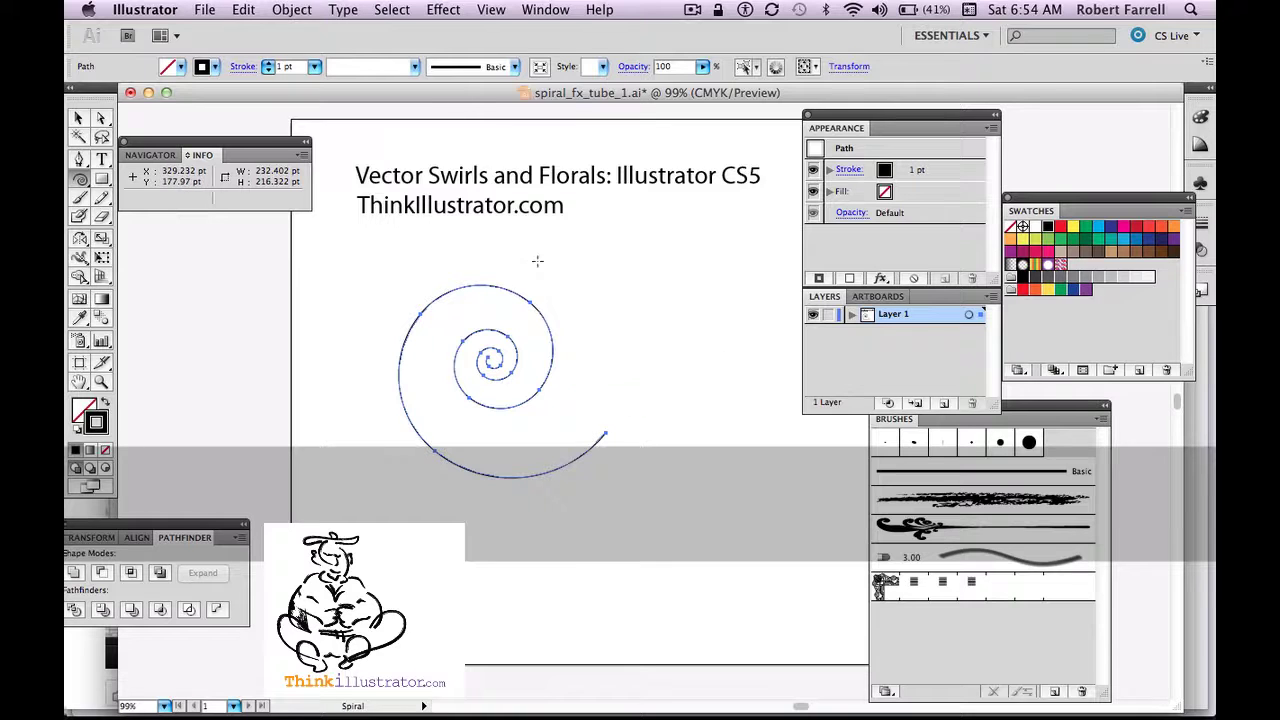
{"action": "left_click", "coordinate": [314, 67]}
{"action": "left_click", "coordinate": [313, 95]}
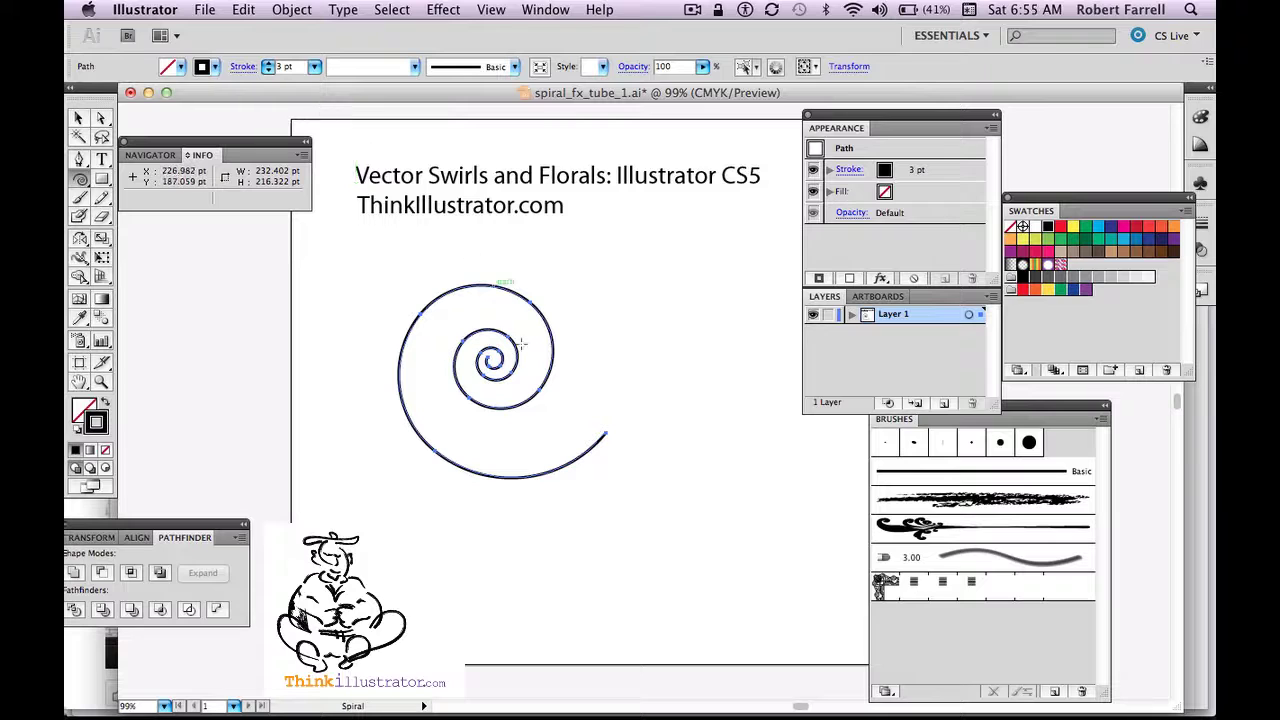
{"action": "key", "text": "shift+w"}
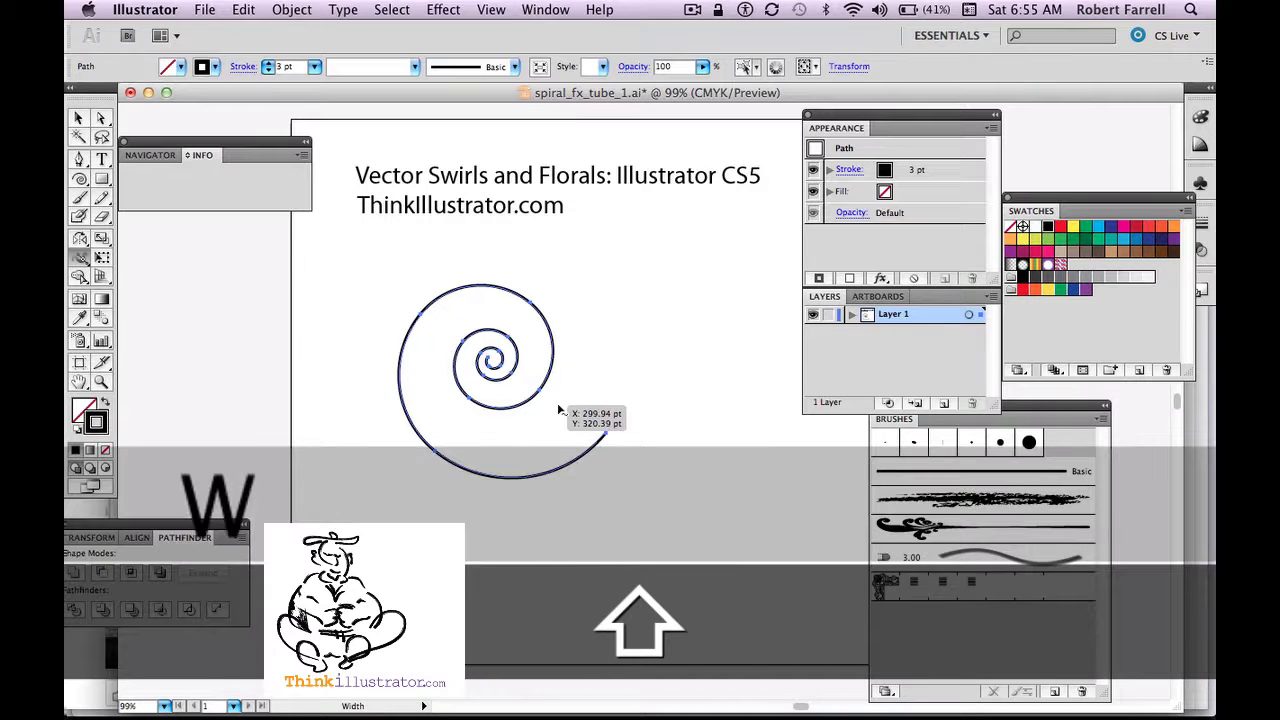
{"action": "mouse_move", "coordinate": [604, 446]}
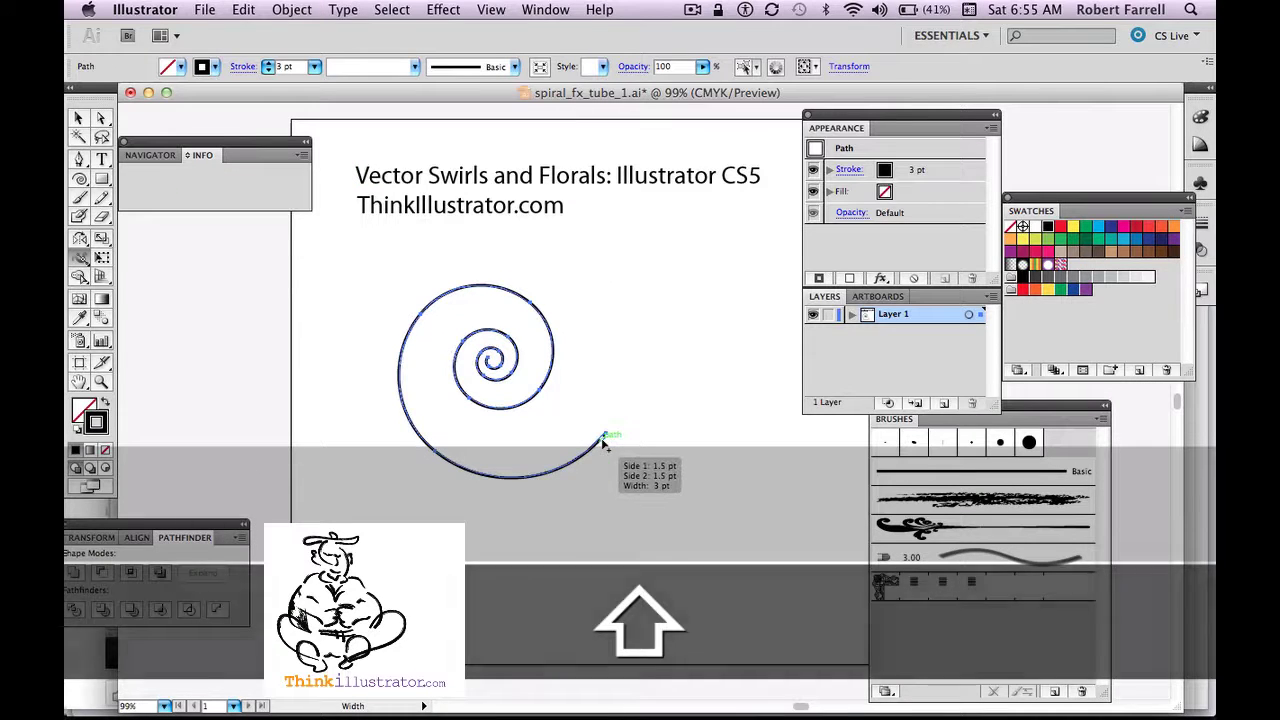
{"action": "left_click_drag", "start_coordinate": [604, 446], "coordinate": [615, 453]}
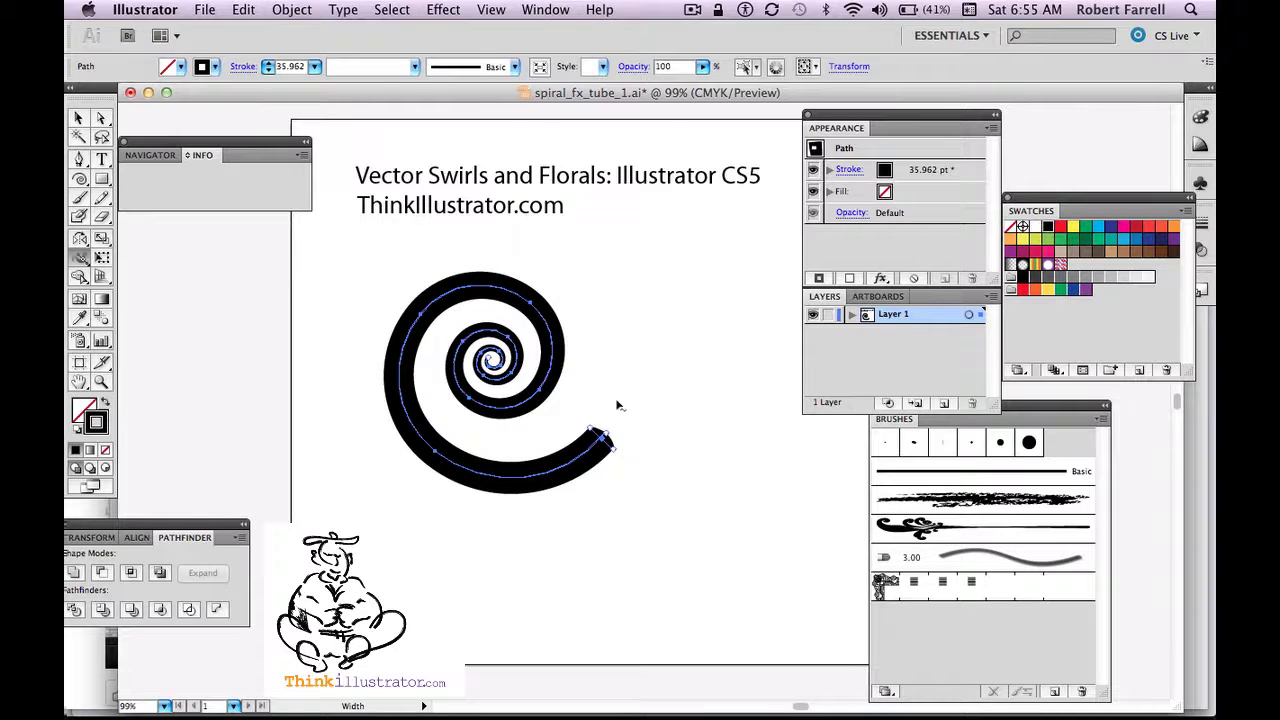
{"action": "left_click", "coordinate": [601, 399], "text": "super"}
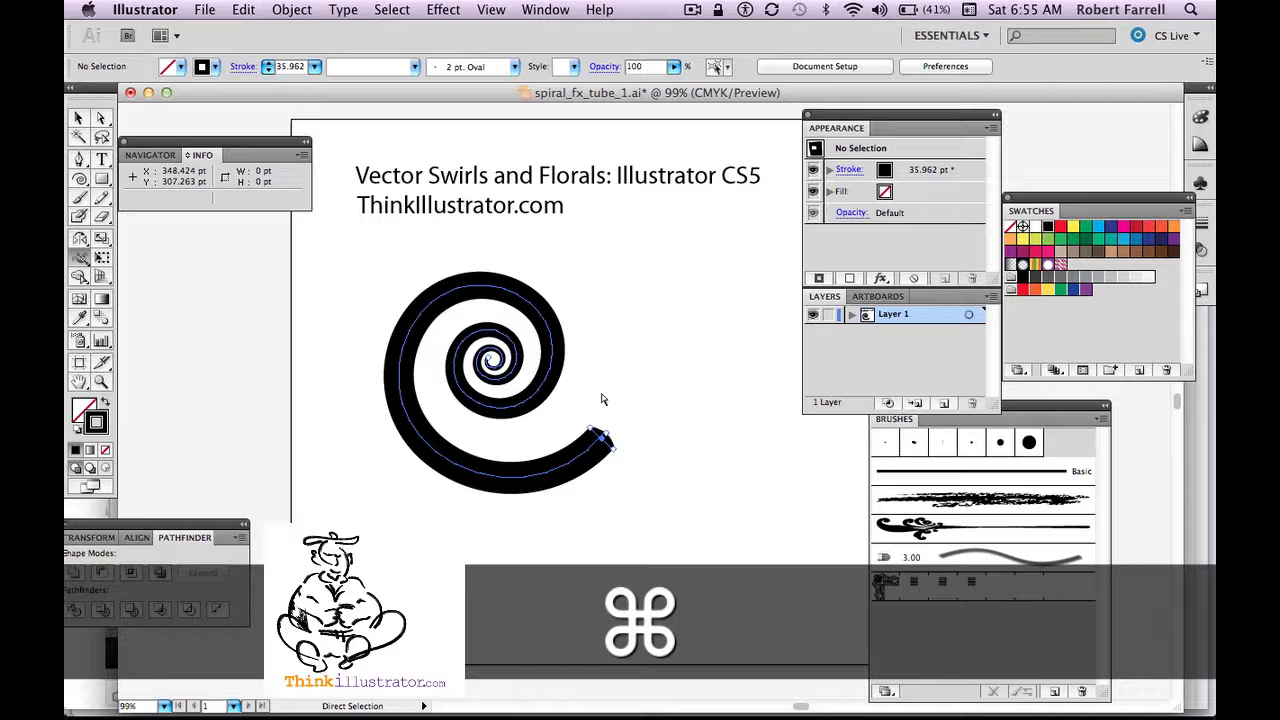
{"action": "key", "text": "super+z"}
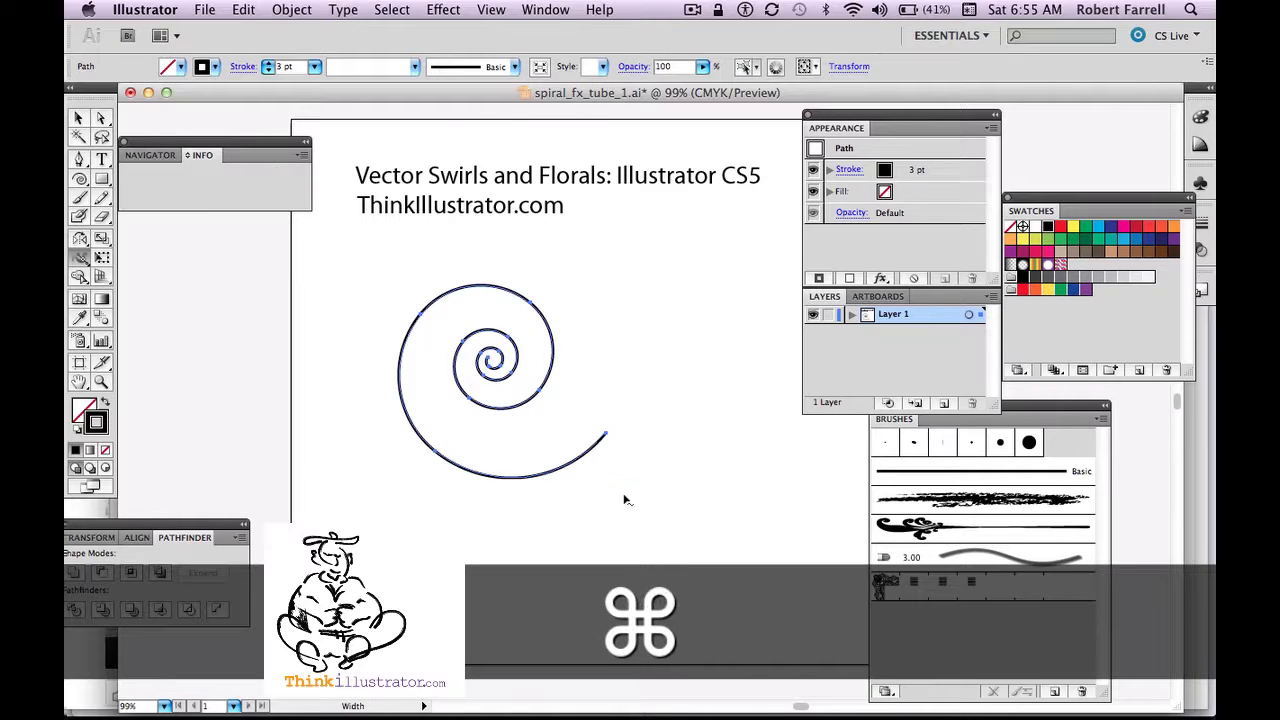
- Draw a long thin black bar below the spiral and average-join its right corners into one point
{"action": "key", "text": "m"}
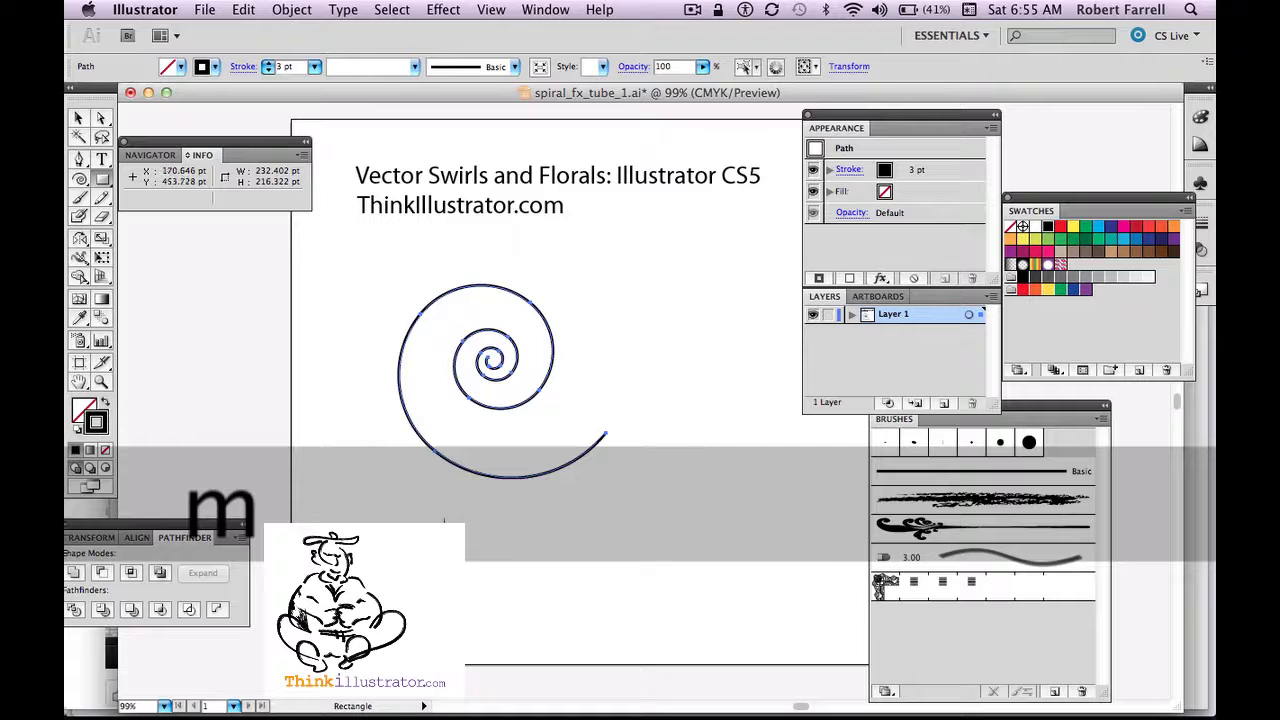
{"action": "left_click_drag", "start_coordinate": [429, 524], "coordinate": [668, 543]}
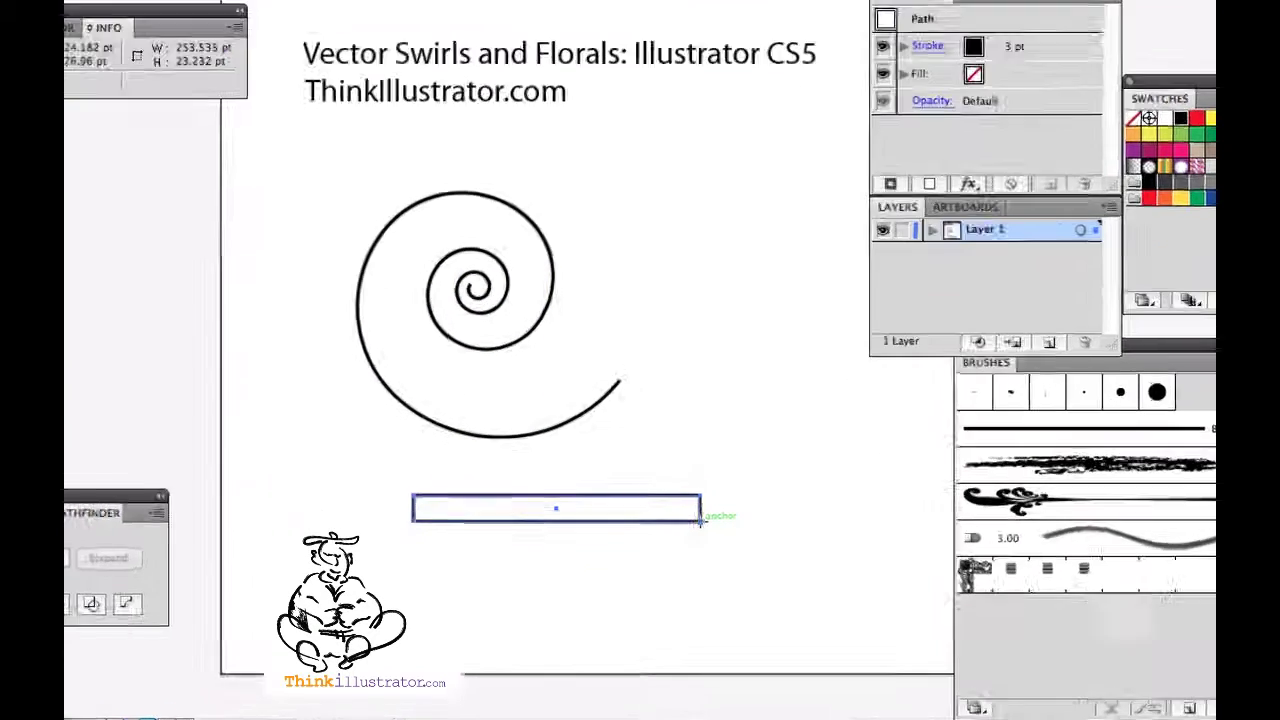
{"action": "key", "text": "shift+x"}
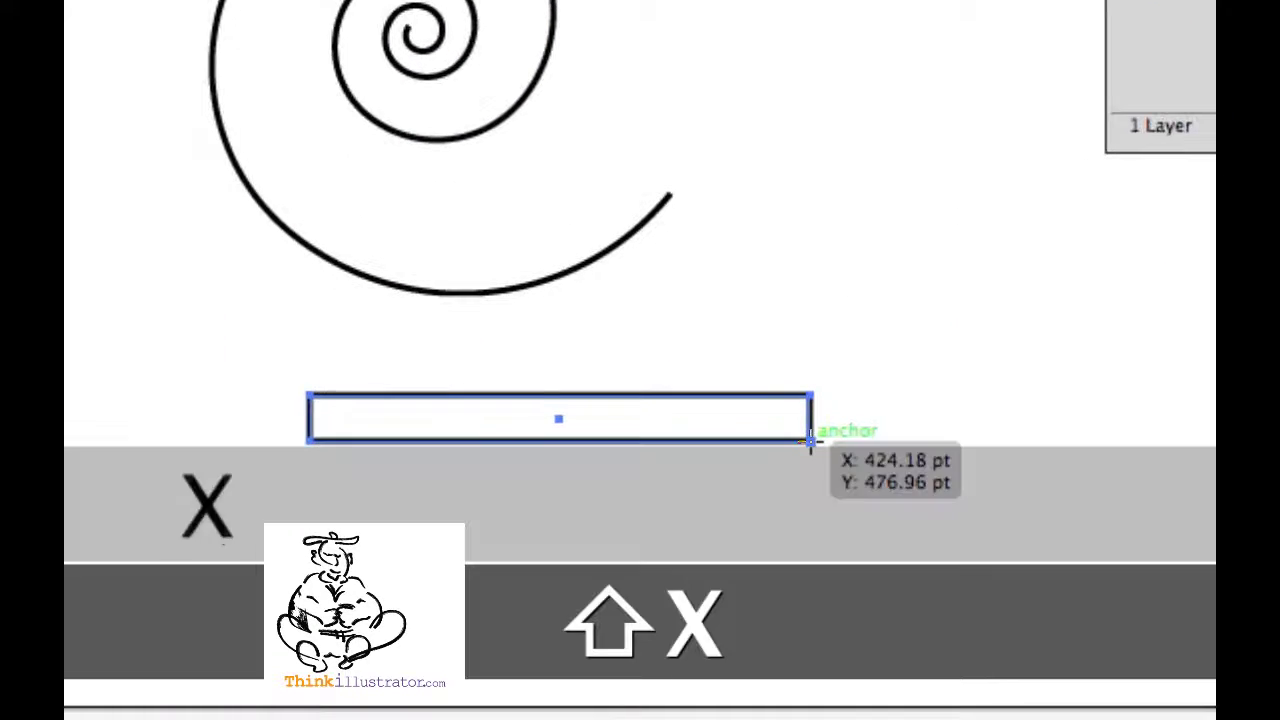
{"action": "key", "text": "super"}
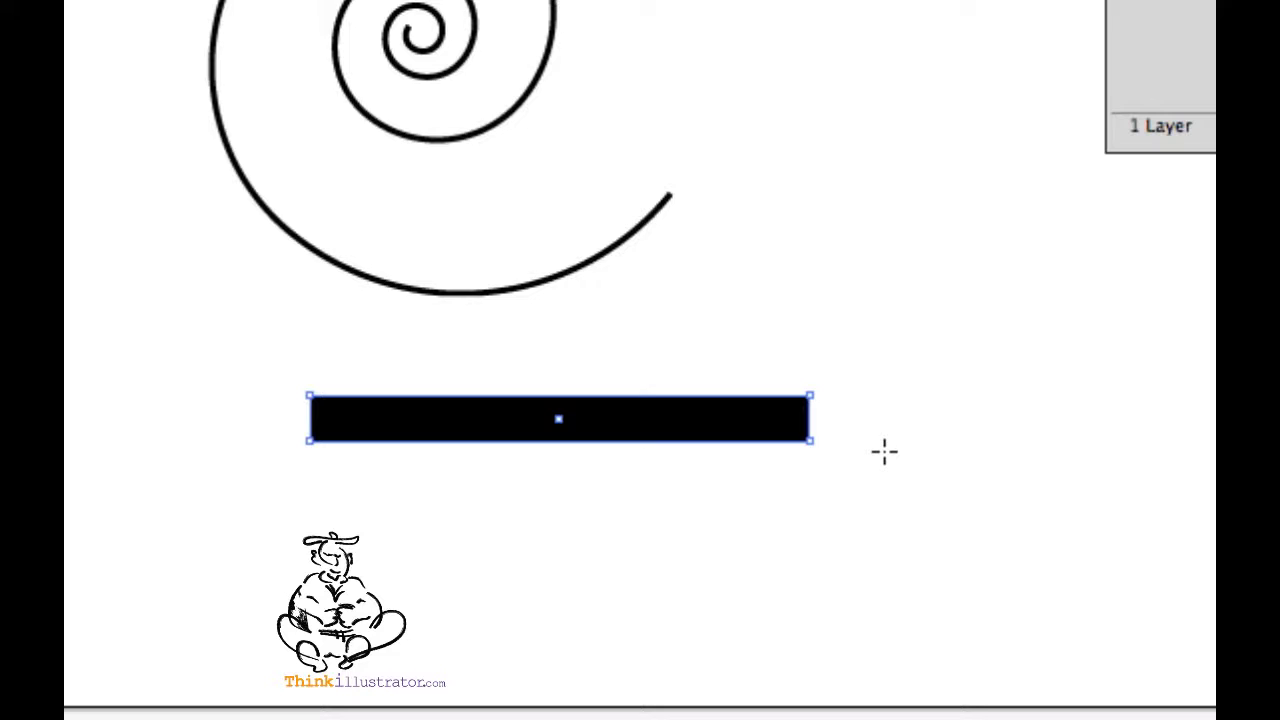
{"action": "key", "text": "super+y"}
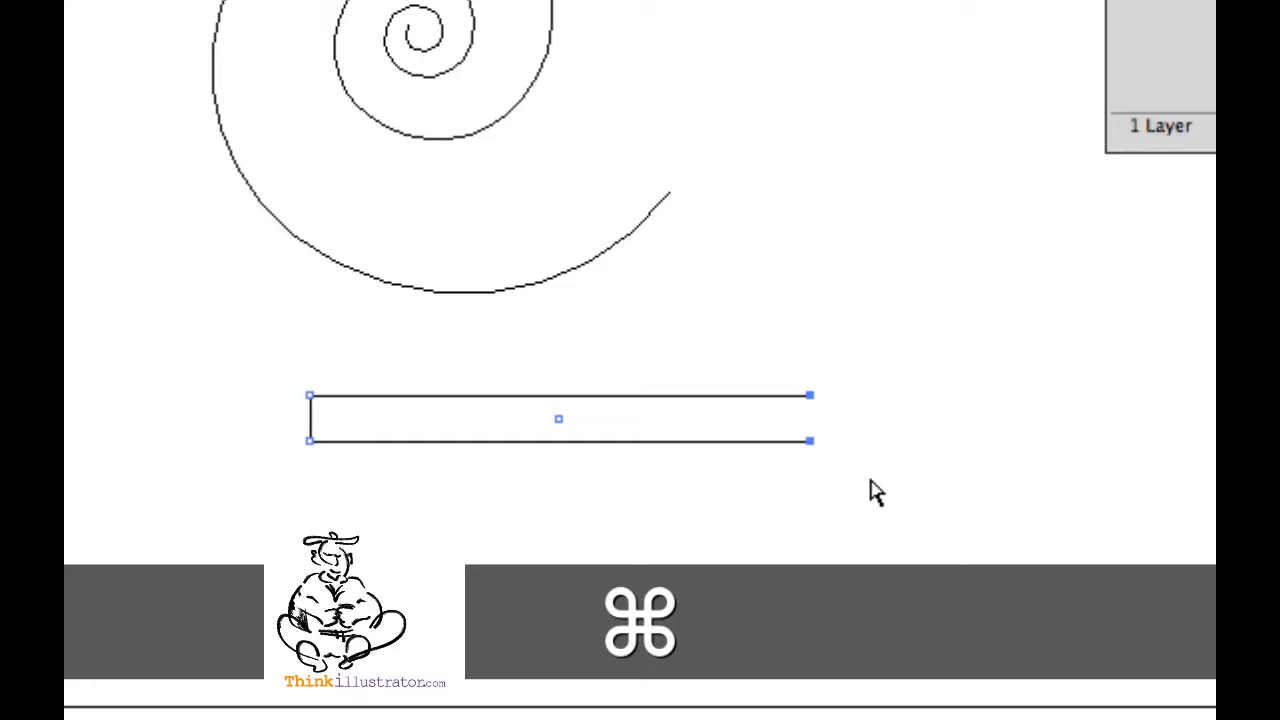
{"action": "key", "text": "alt+shift"}
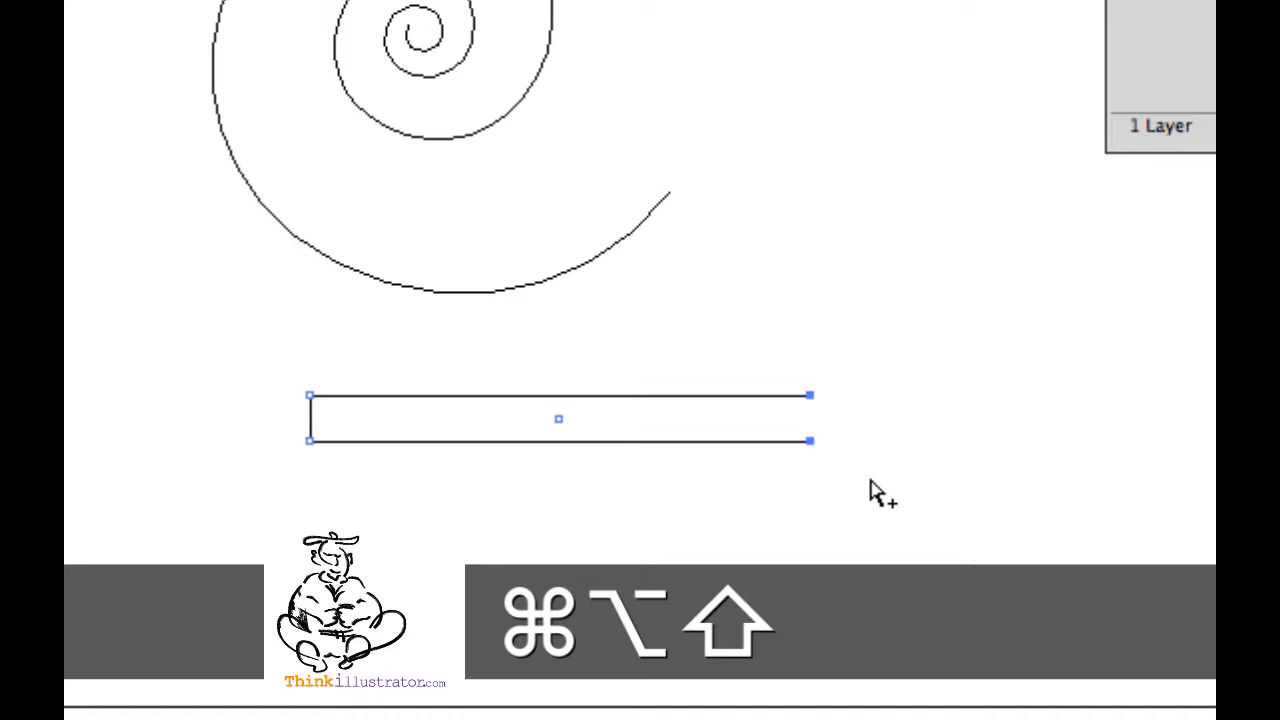
{"action": "key", "text": "super+alt+shift+j"}
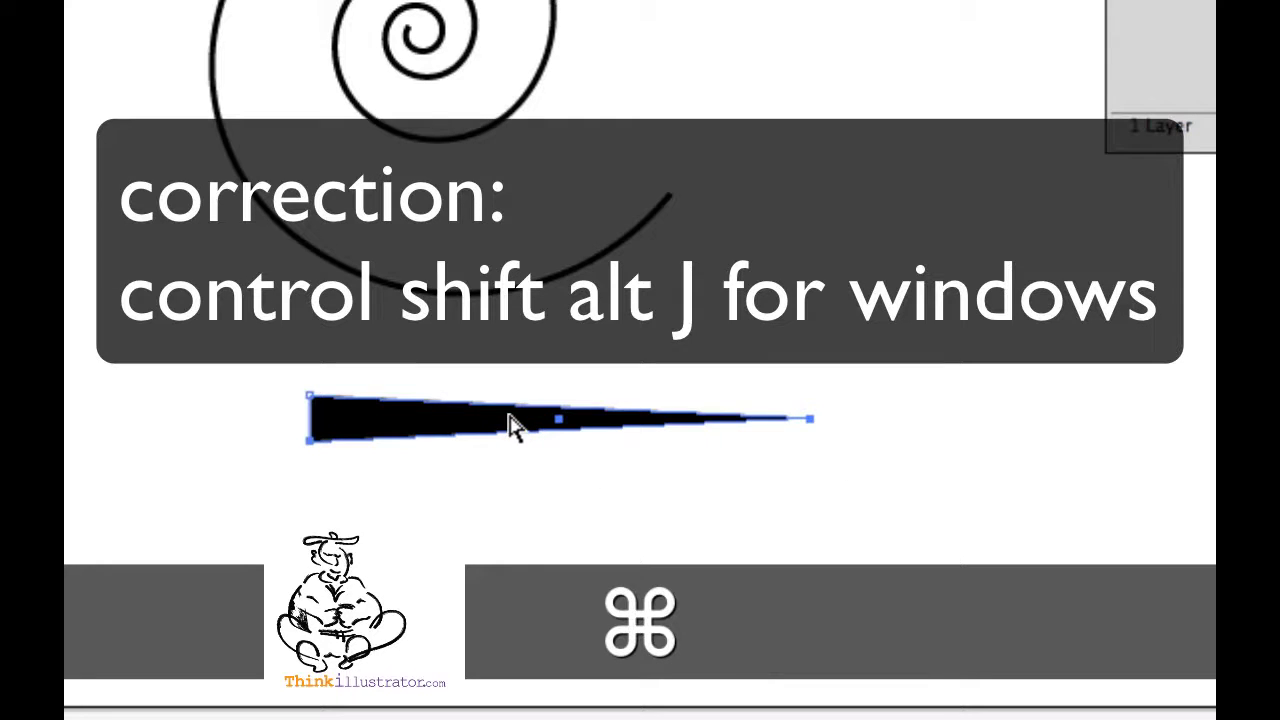
- Save the black wedge as a new art brush, Art Brush 1
{"action": "left_click_drag", "start_coordinate": [510, 425], "coordinate": [1195, 487]}
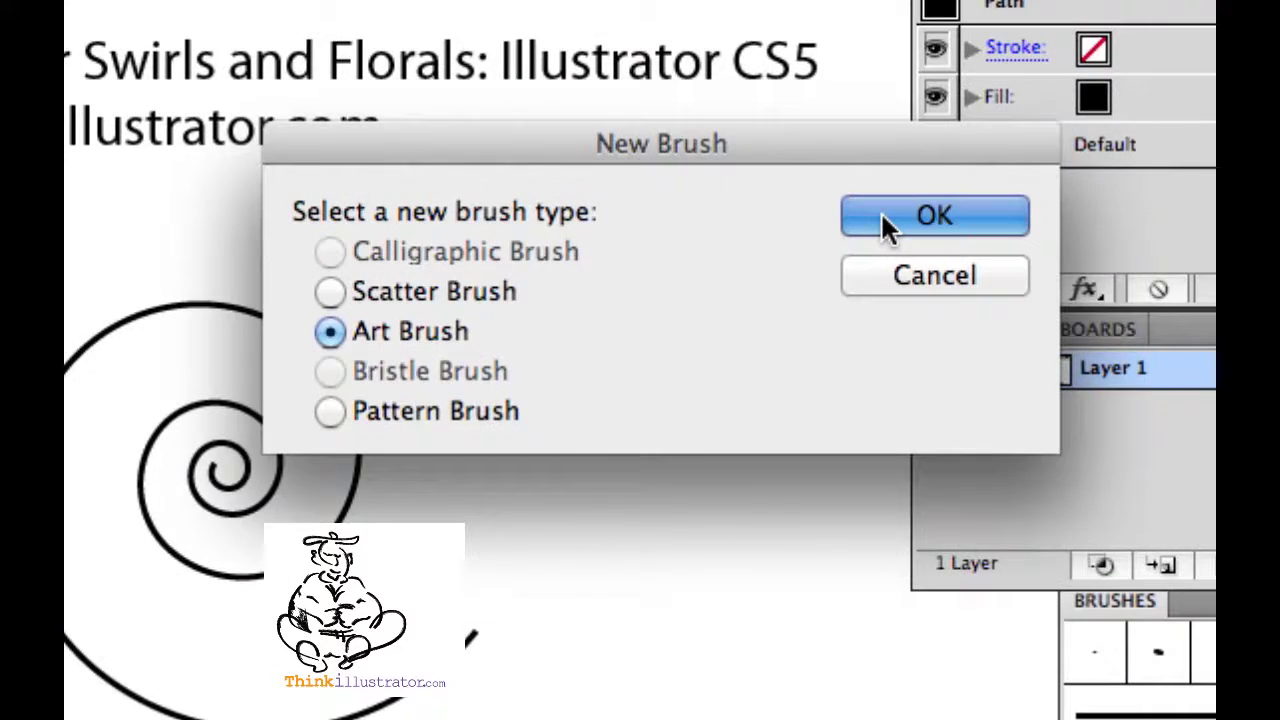
{"action": "left_click", "coordinate": [884, 216]}
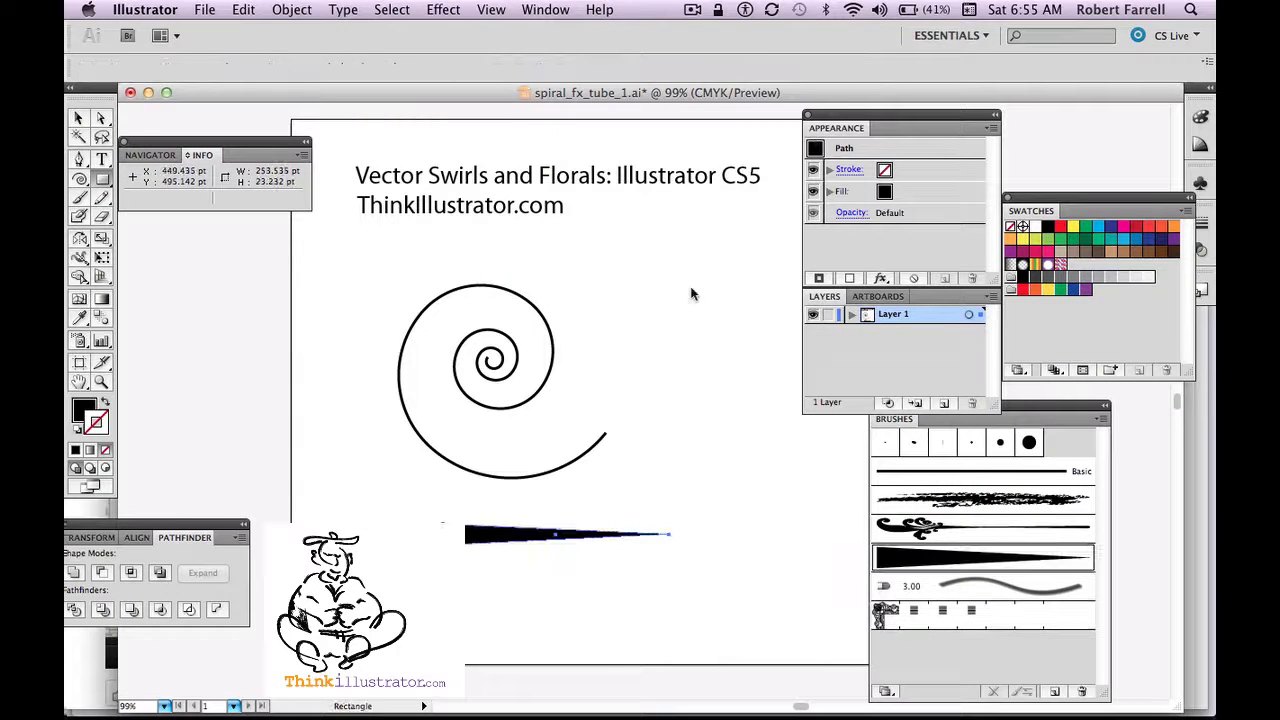
{"action": "key", "text": "super"}
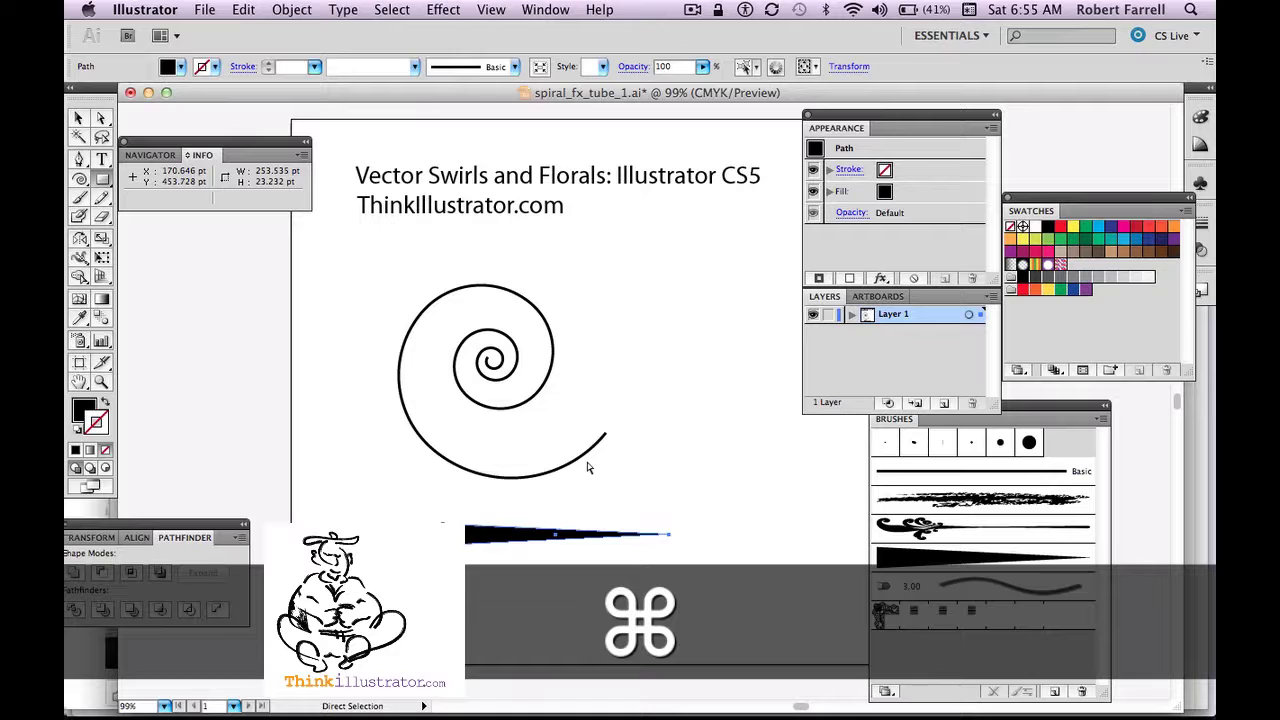
- Apply Art Brush 1 to the spiral's stroke and deselect to check the taper
{"action": "left_click", "coordinate": [585, 462], "text": "super"}
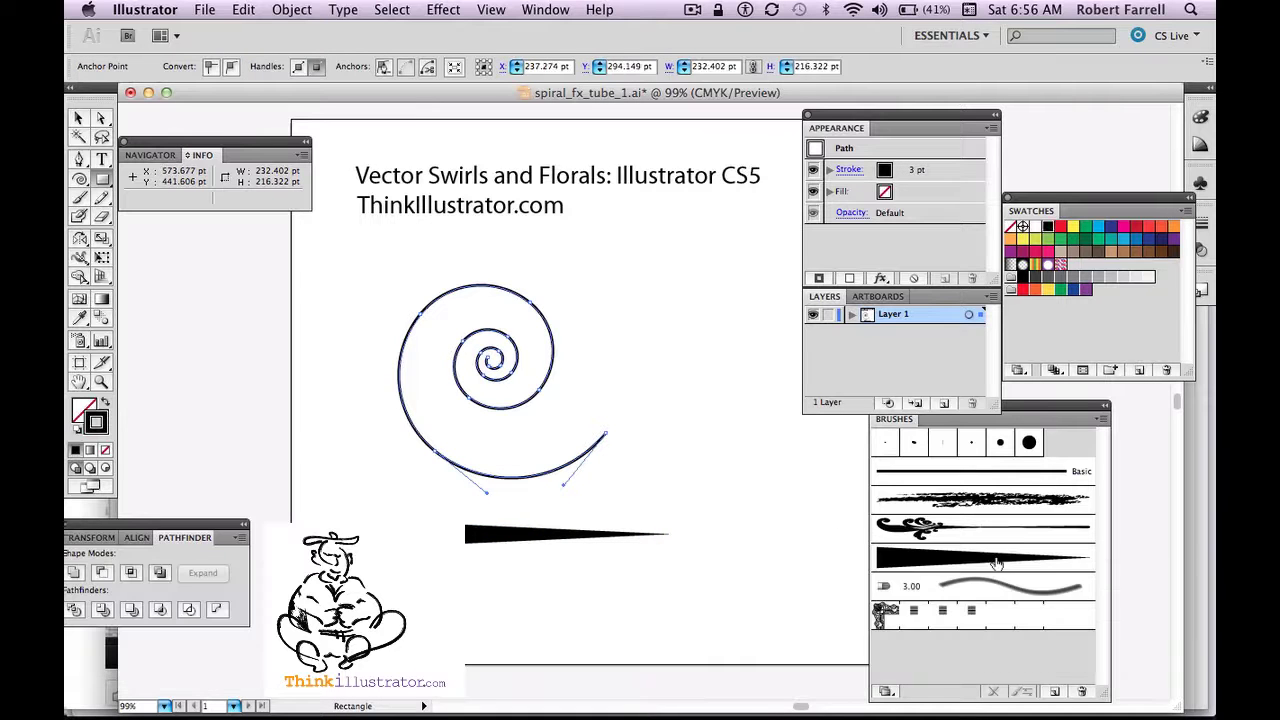
{"action": "left_click", "coordinate": [990, 558]}
{"action": "key", "text": "super"}
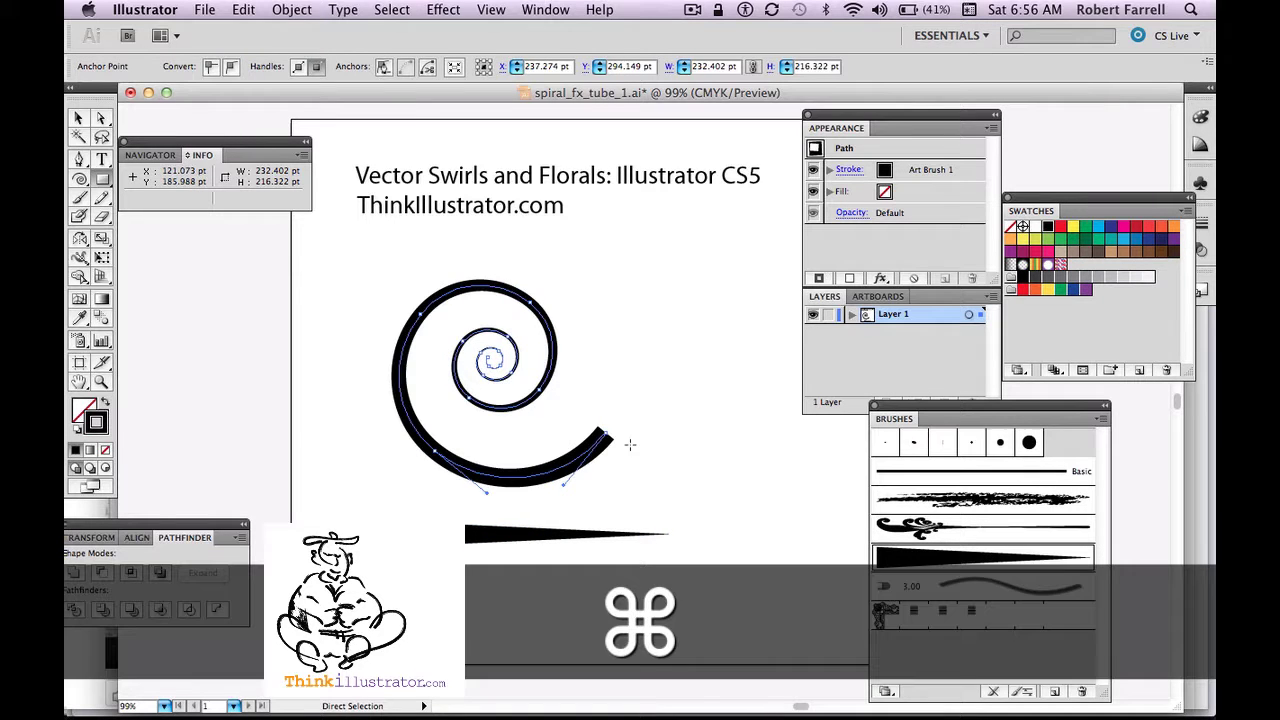
{"action": "left_click", "coordinate": [657, 445], "text": "super"}
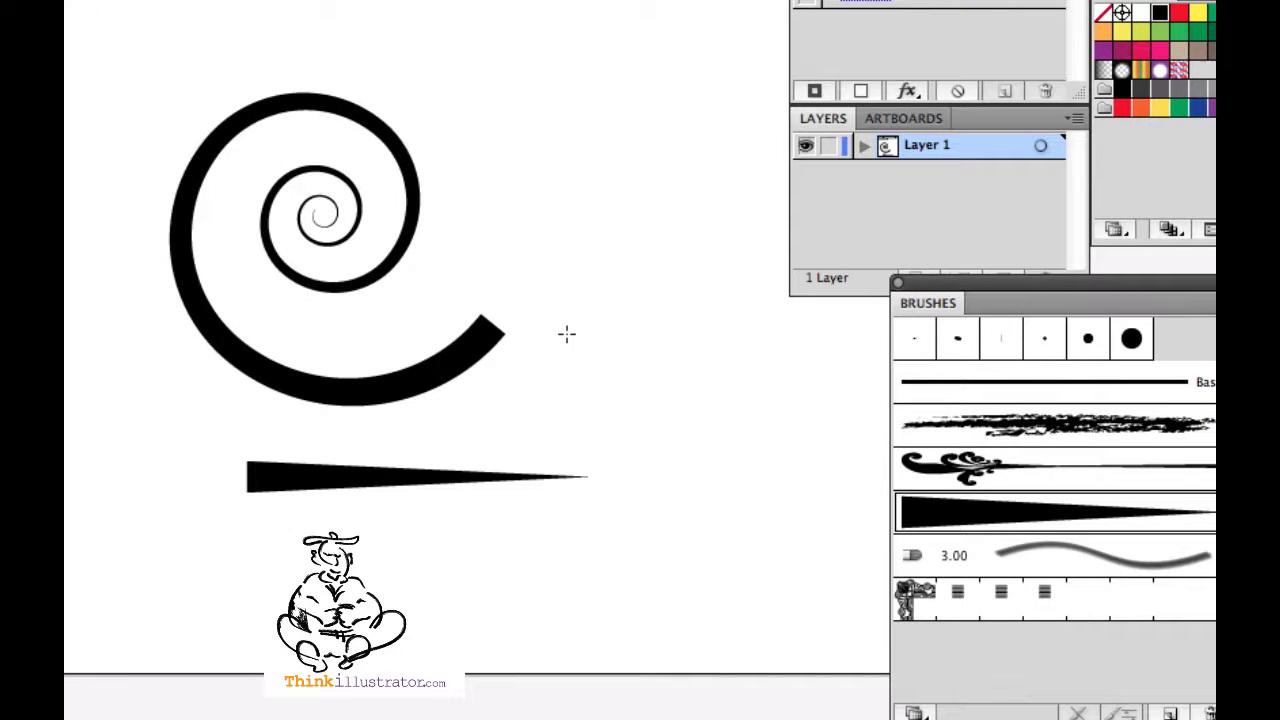
{"action": "key", "text": "super"}
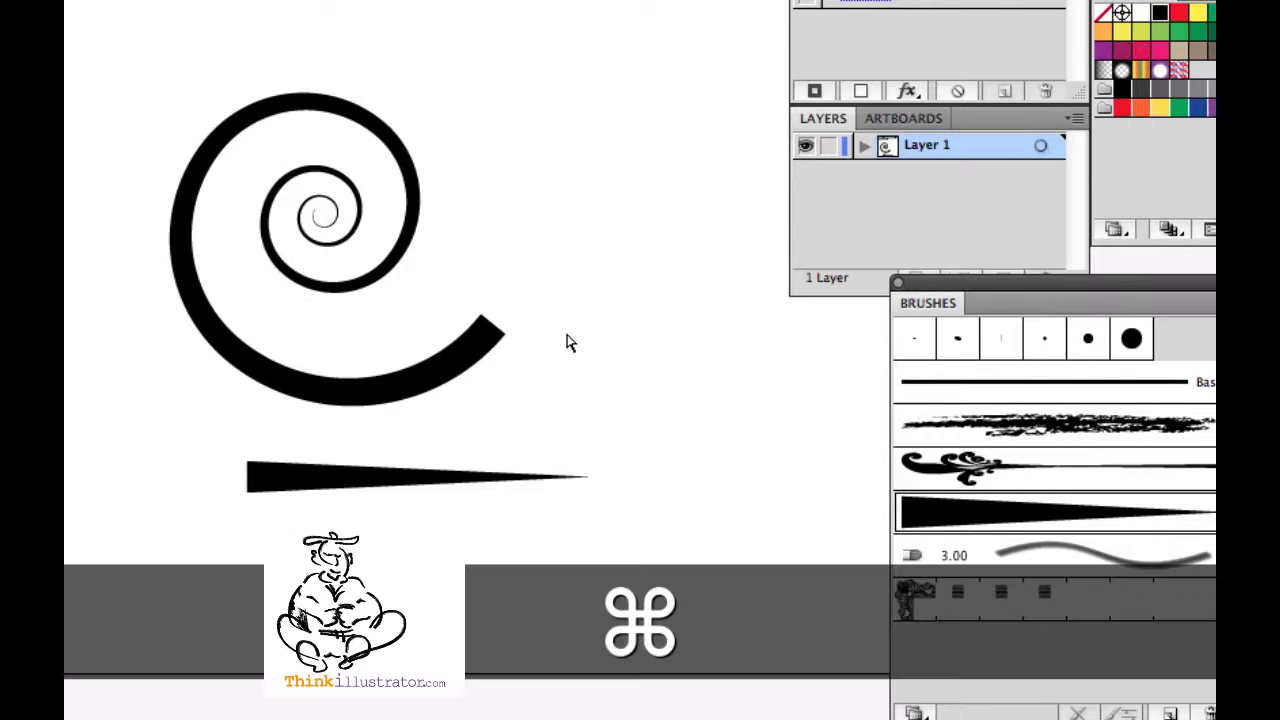
- Replace the wedge with a small black square rotated -45° into a diamond
{"action": "left_click", "coordinate": [414, 477], "text": "super"}
{"action": "key", "text": "Delete"}
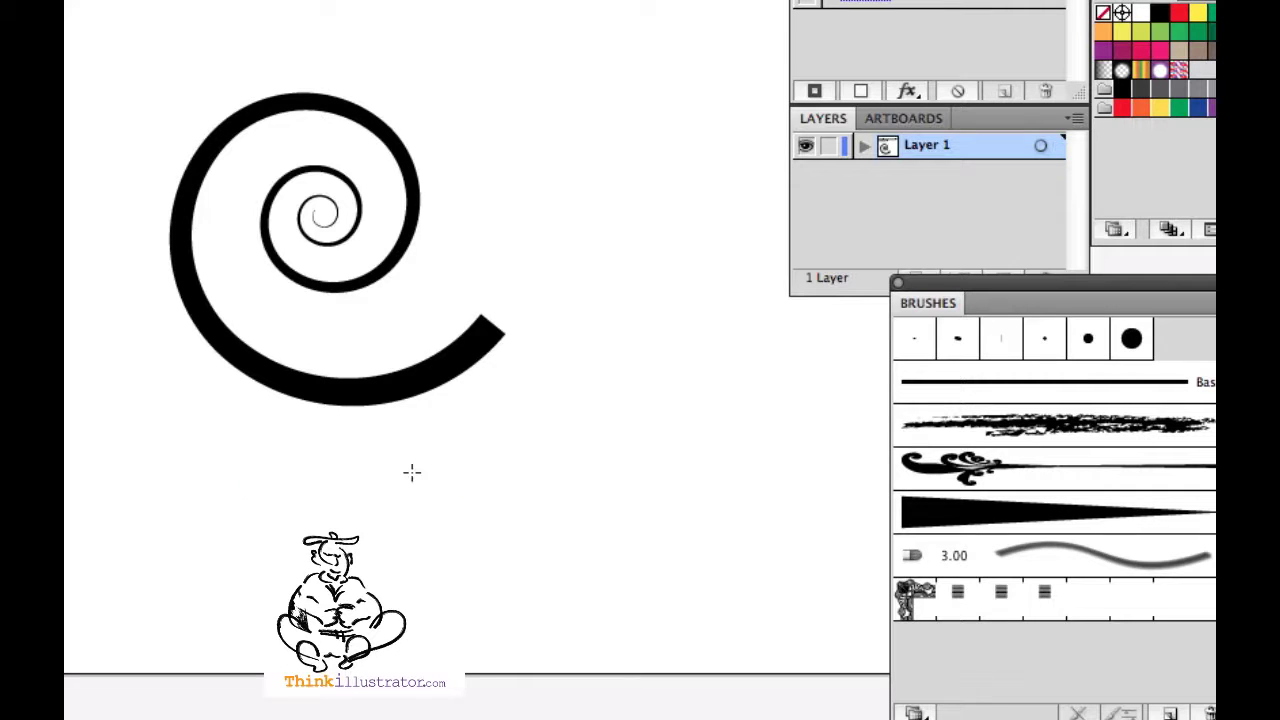
{"action": "key", "text": "m"}
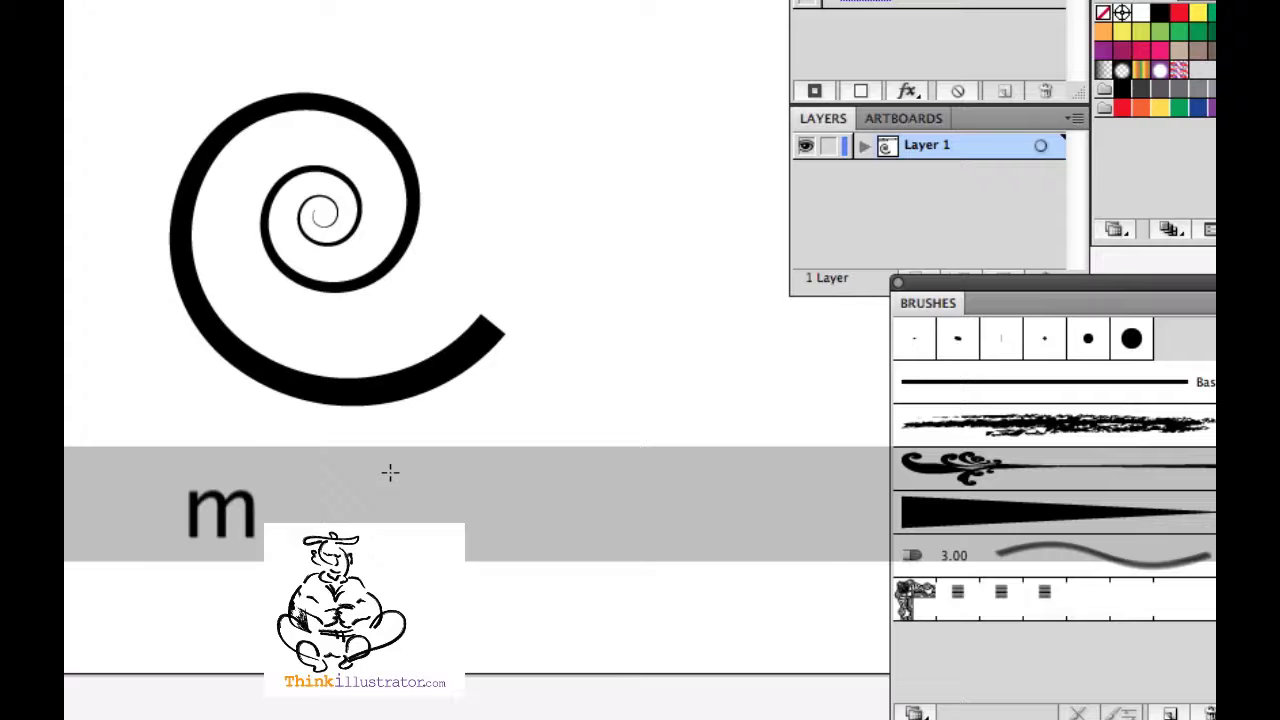
{"action": "left_click_drag", "start_coordinate": [389, 471], "coordinate": [449, 530]}
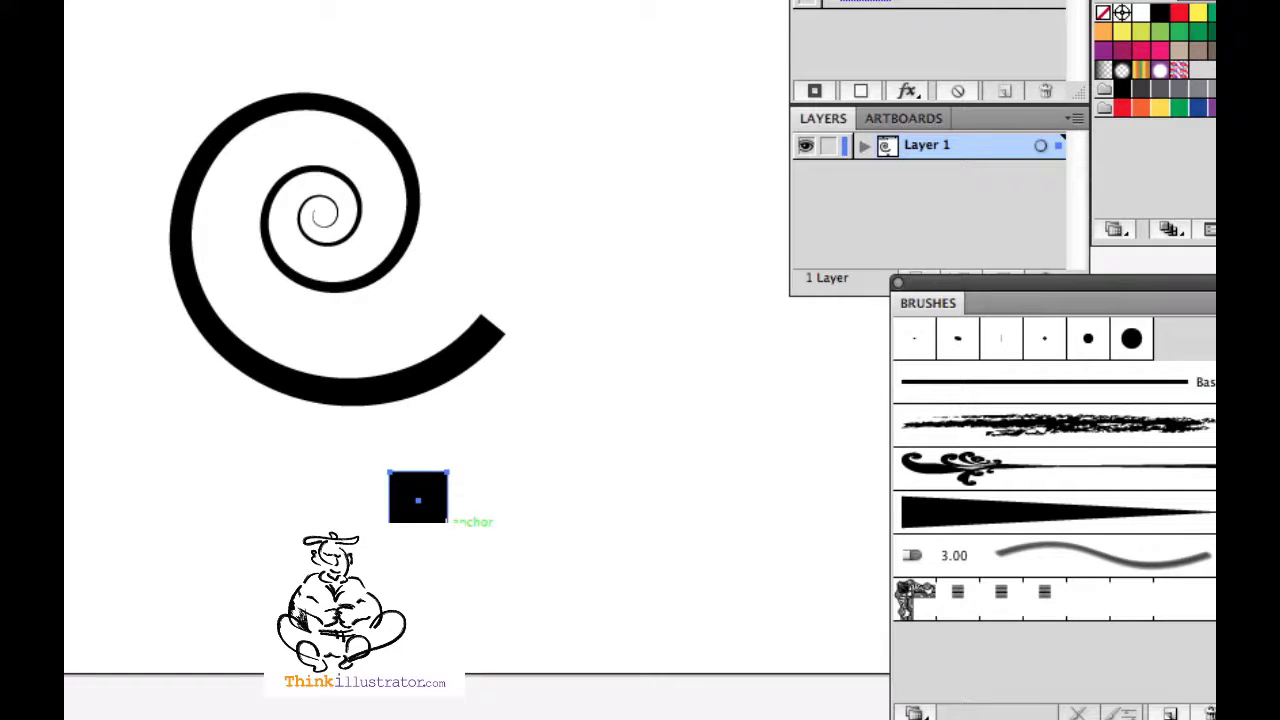
{"action": "key", "text": "r"}
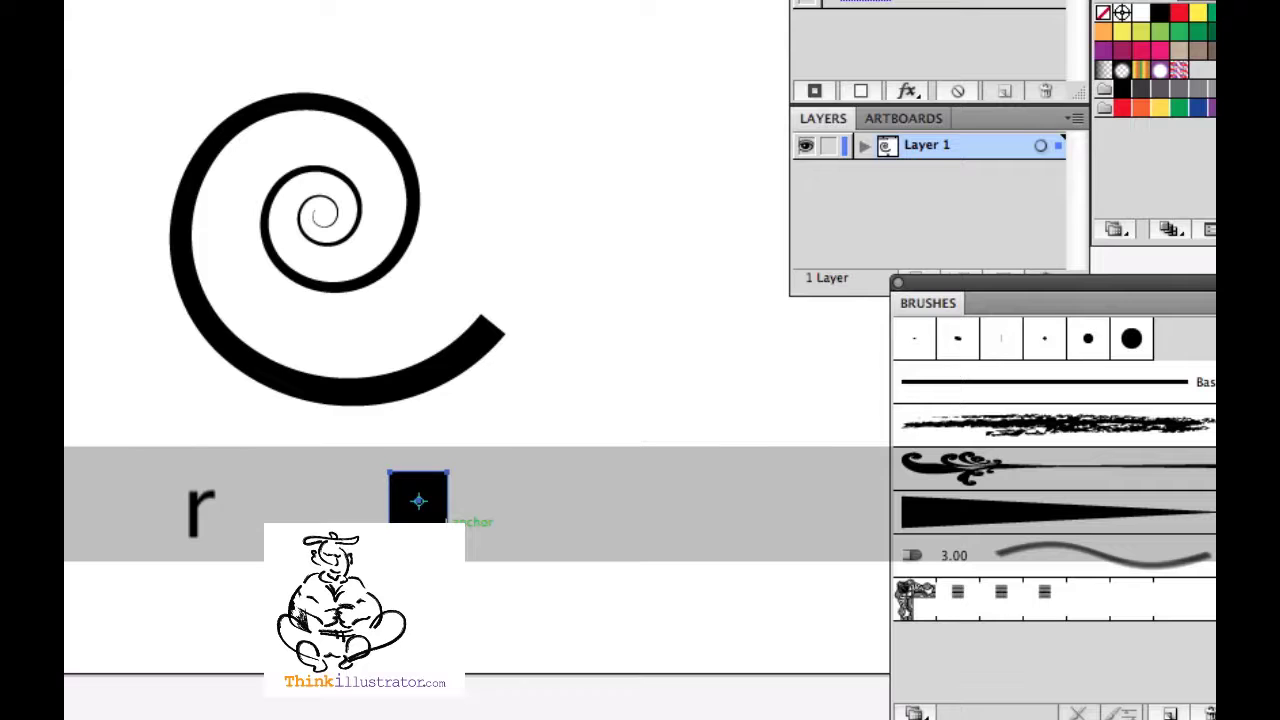
{"action": "key", "text": "Return"}
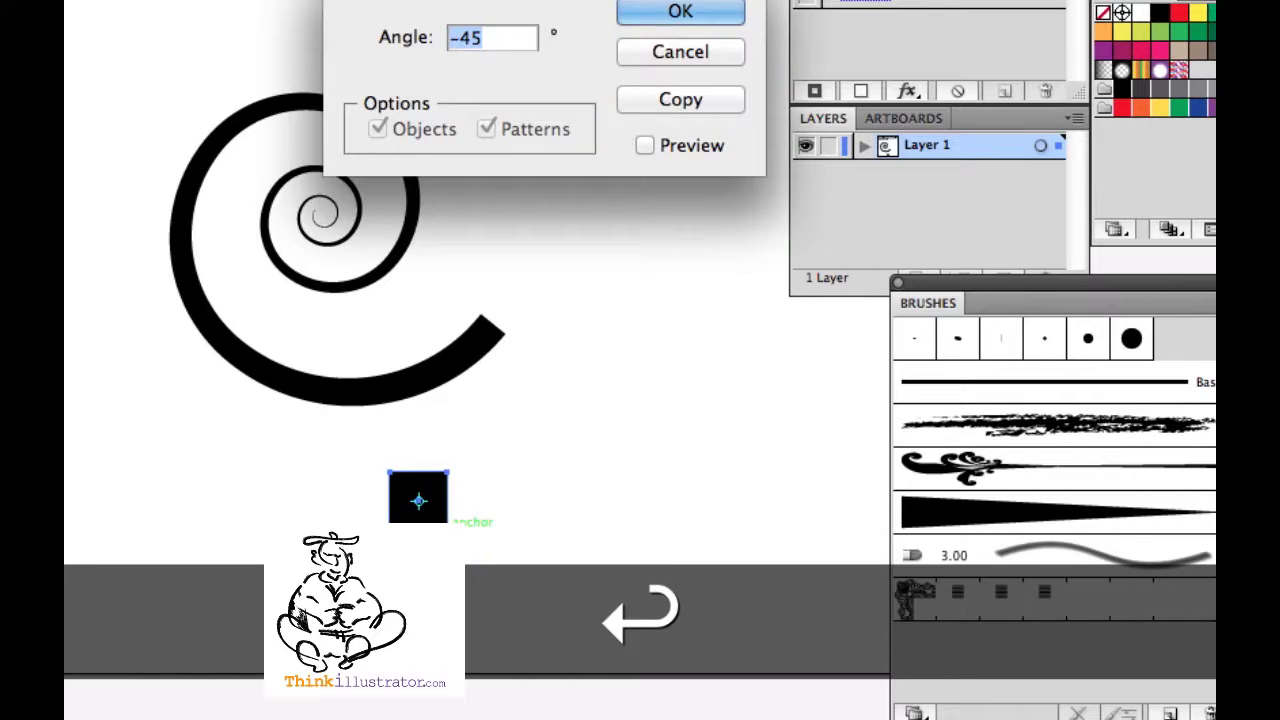
{"action": "key", "text": "Return"}
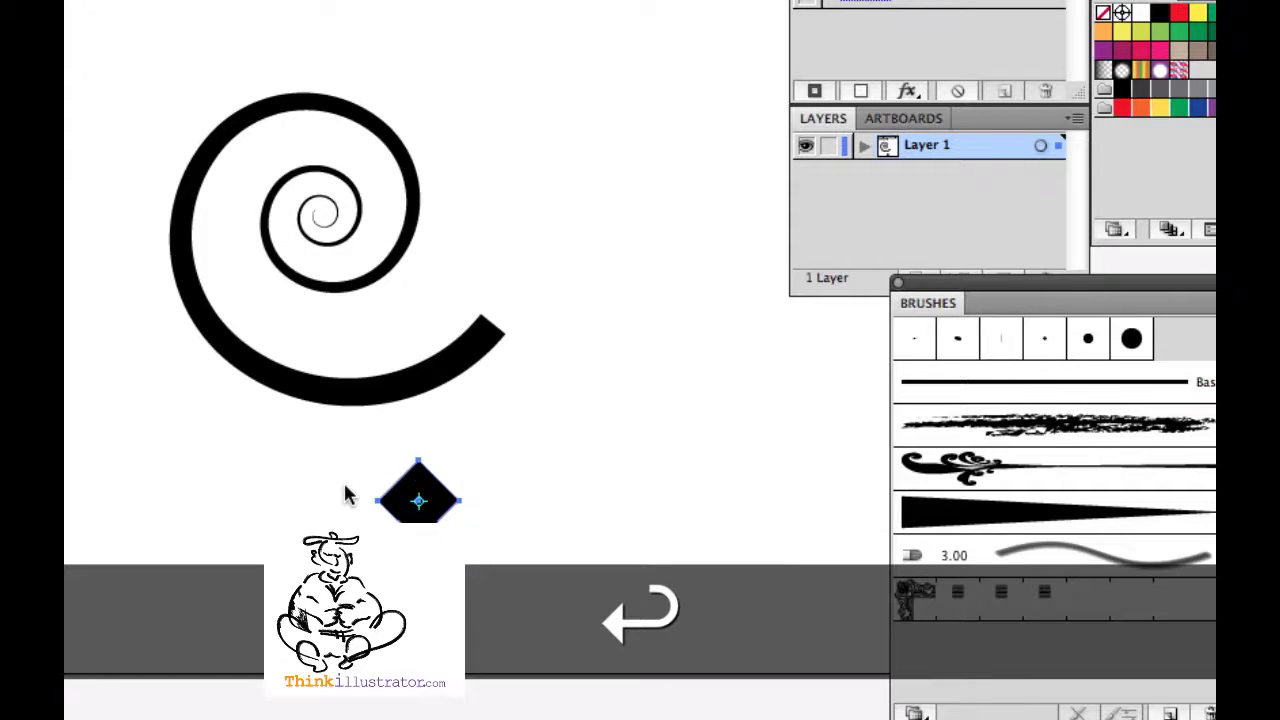
{"action": "key", "text": "super"}
- Scale the diamond to 400% horizontal and 100% vertical, then pull its top down to flatten it
{"action": "left_click_drag", "start_coordinate": [345, 487], "coordinate": [485, 520]}
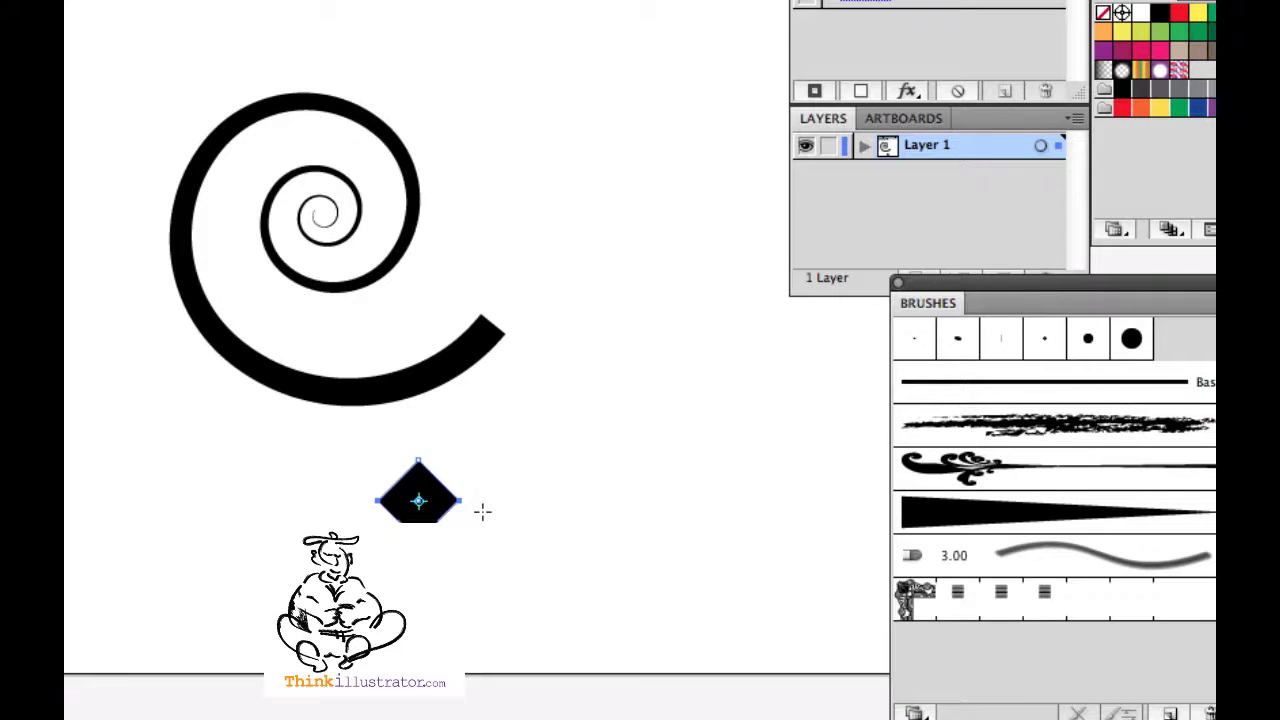
{"action": "key", "text": "s"}
{"action": "key", "text": "Return"}
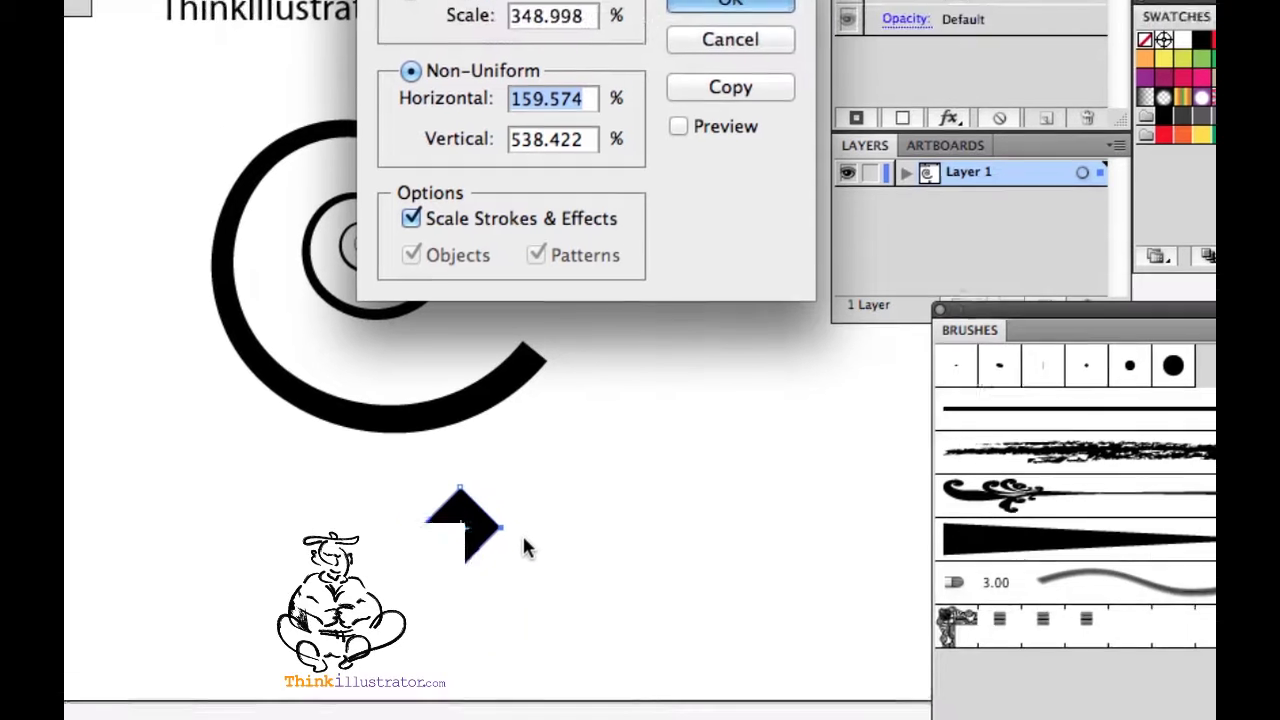
{"action": "type", "text": "400"}
{"action": "key", "text": "Tab"}
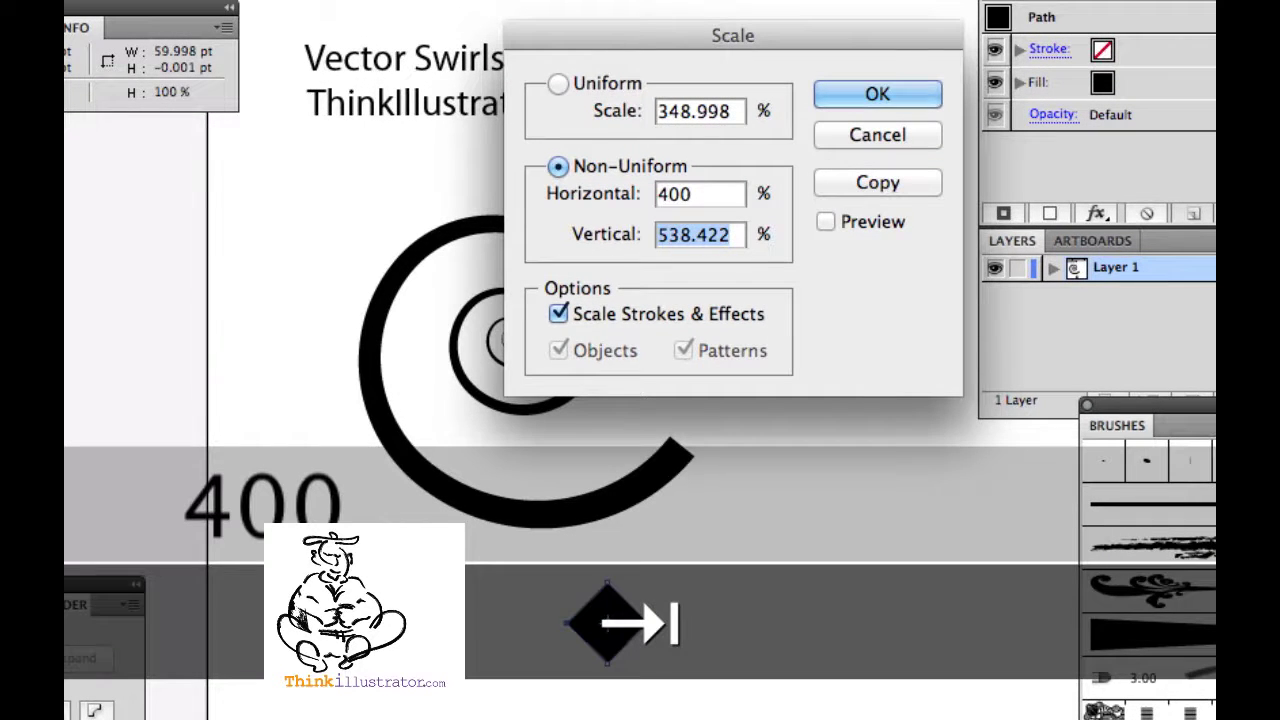
{"action": "type", "text": "100"}
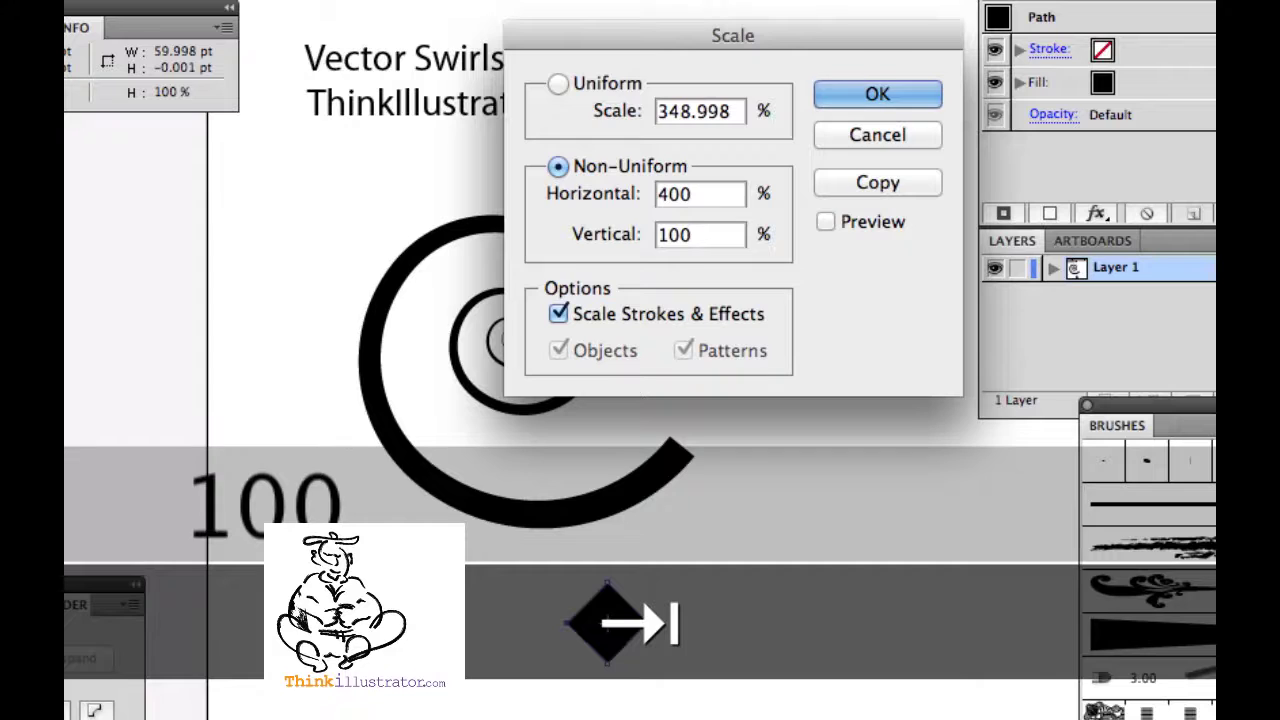
{"action": "key", "text": "Return"}
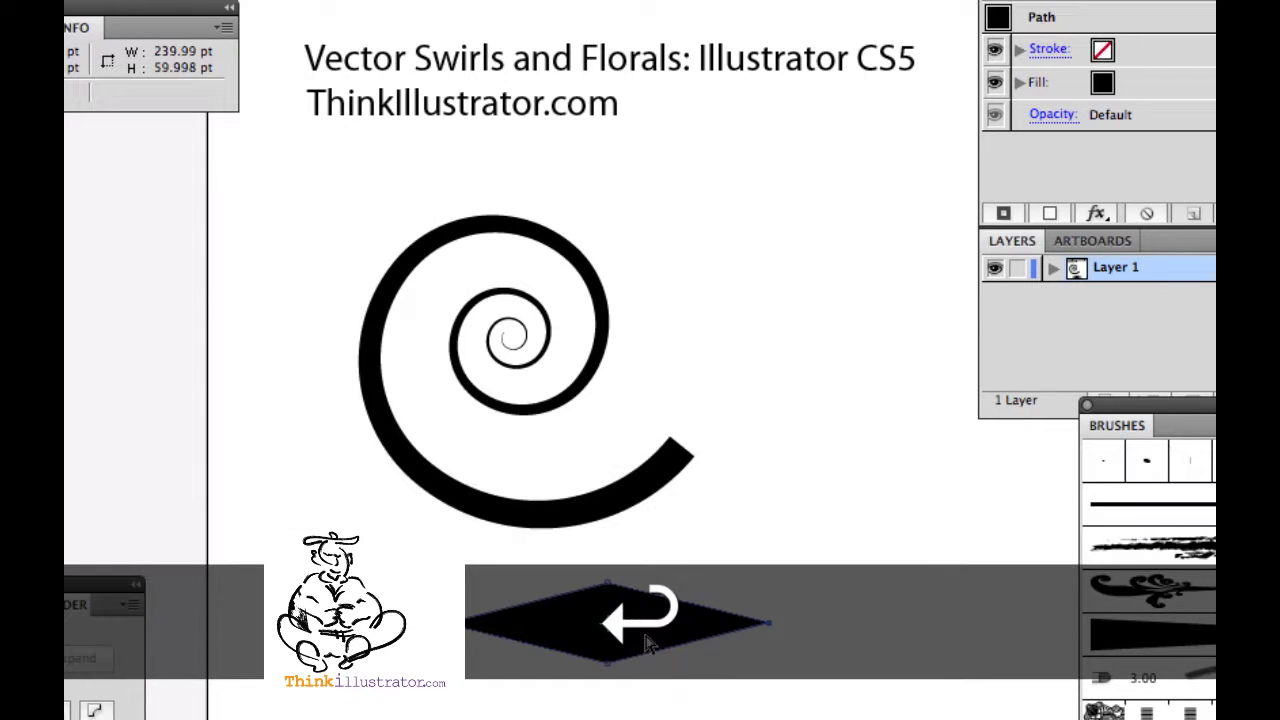
{"action": "key", "text": "super"}
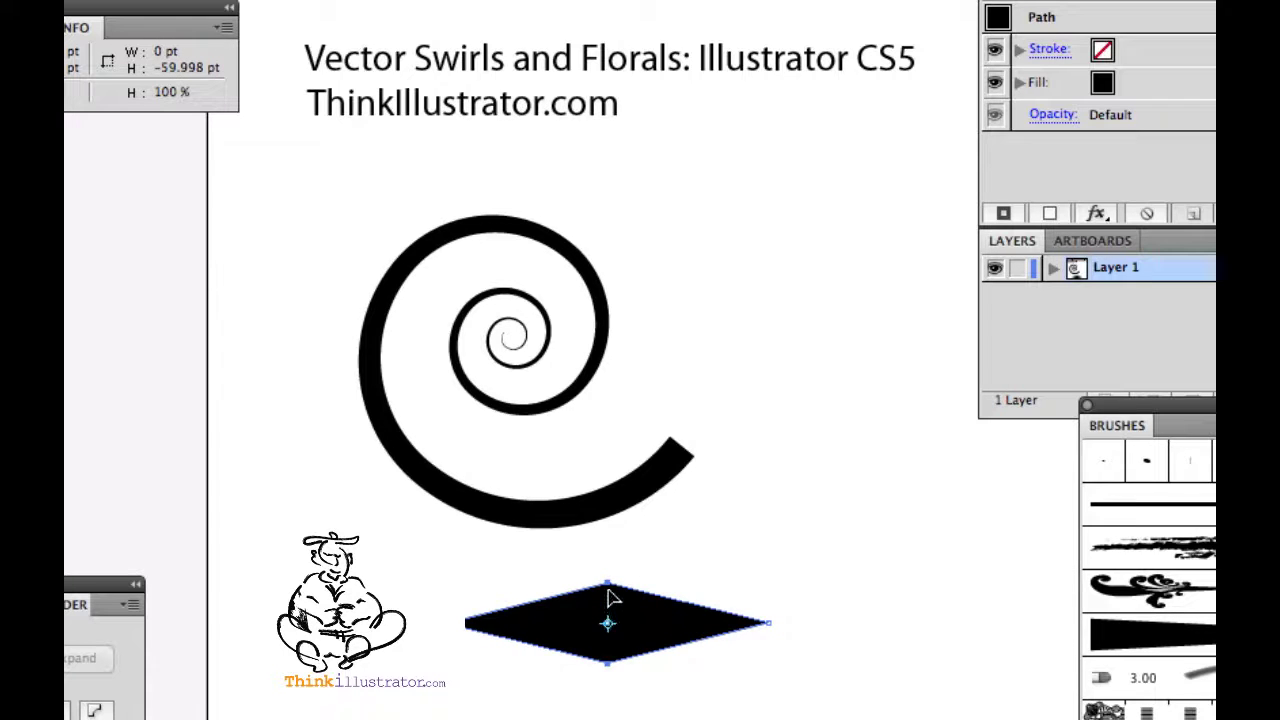
{"action": "mouse_move", "coordinate": [612, 600]}
{"action": "left_mouse_down"}
{"action": "mouse_move", "coordinate": [612, 613]}
{"action": "mouse_move", "coordinate": [910, 651]}
{"action": "mouse_move", "coordinate": [1155, 660]}
{"action": "left_mouse_up"}
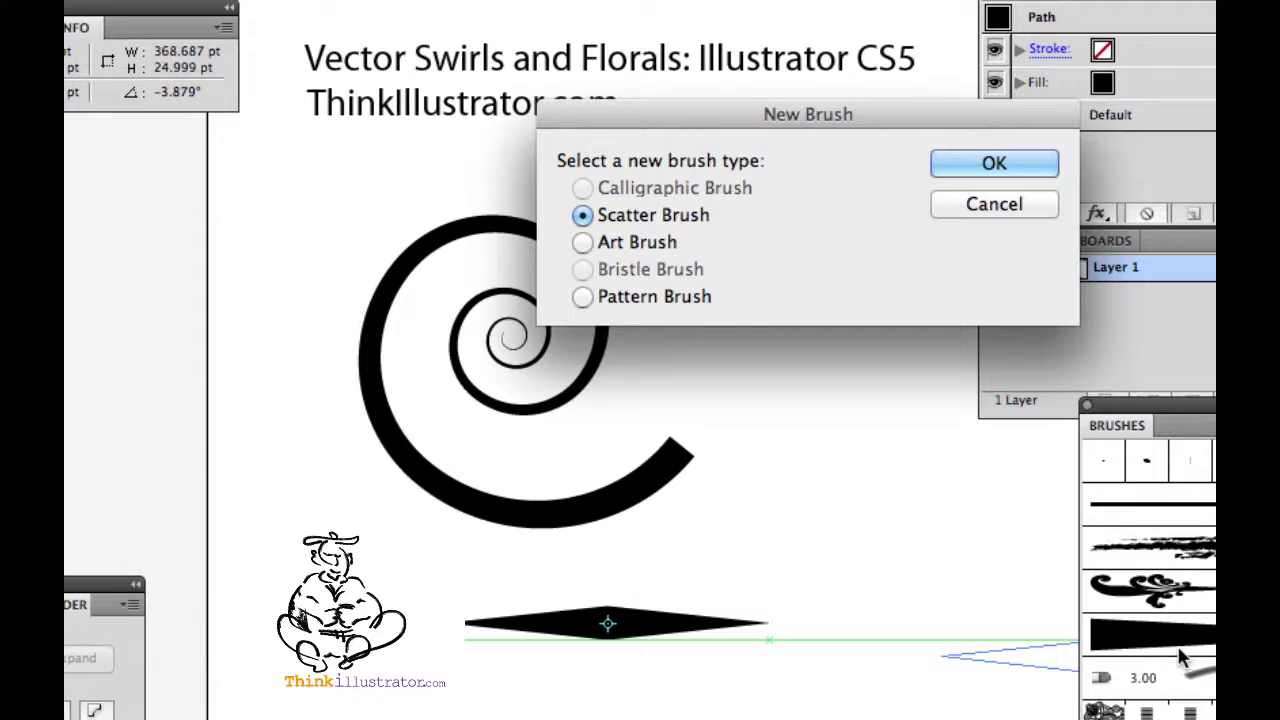
- Save the flattened diamond as a new art brush, Art Brush 2
{"action": "left_click", "coordinate": [612, 242]}
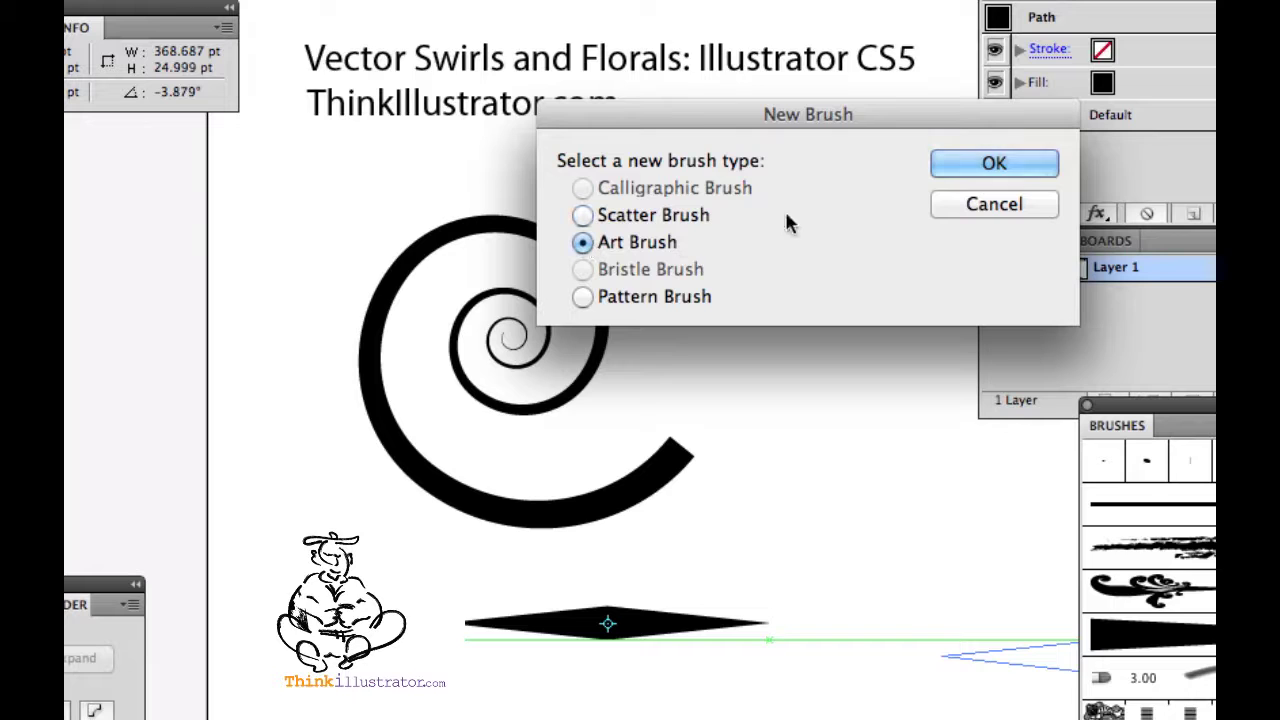
{"action": "left_click", "coordinate": [965, 170]}
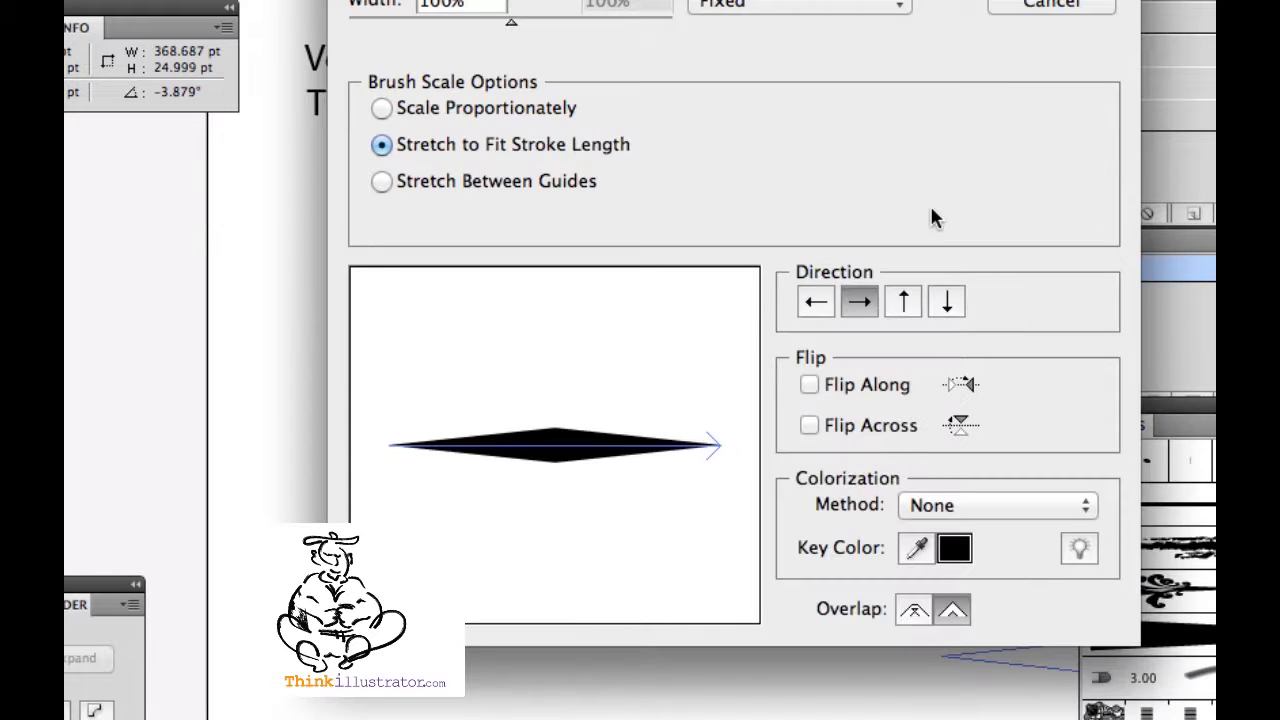
{"action": "left_click", "coordinate": [1017, 2]}
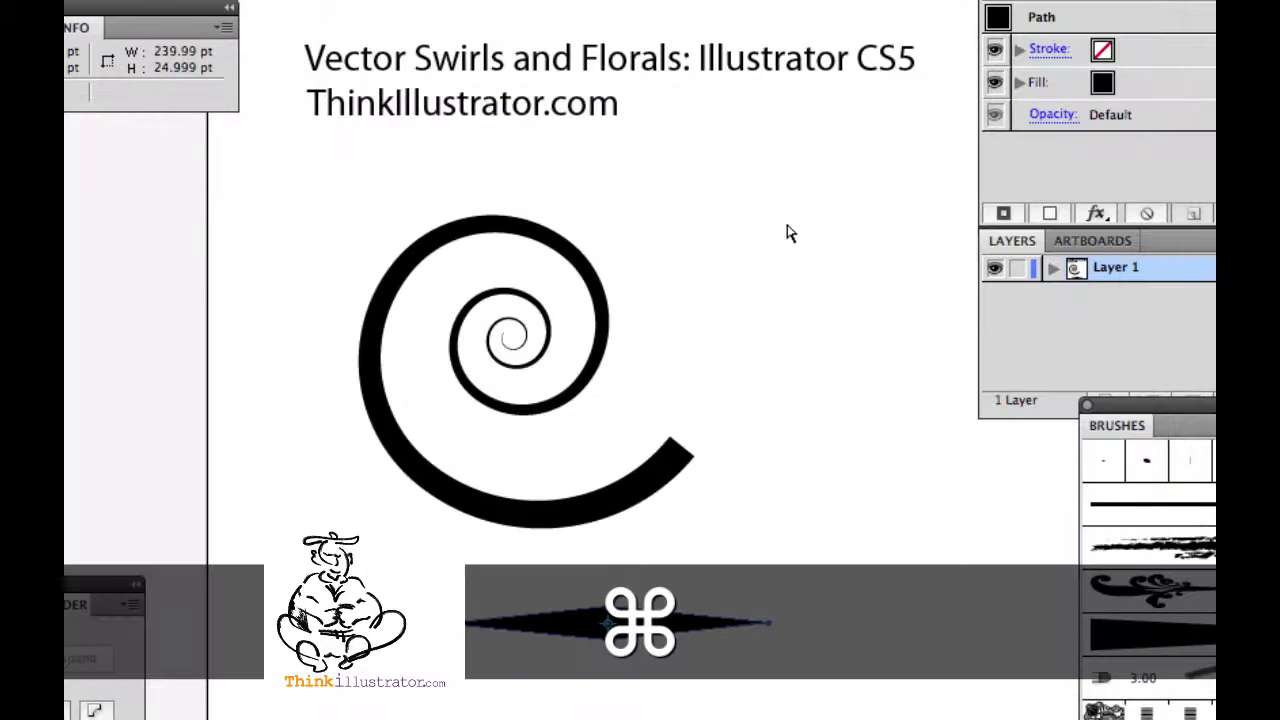
- Stroke the spiral with Art Brush 2 and deselect it to see both ends taper
{"action": "left_click_drag", "start_coordinate": [656, 400], "coordinate": [685, 473]}
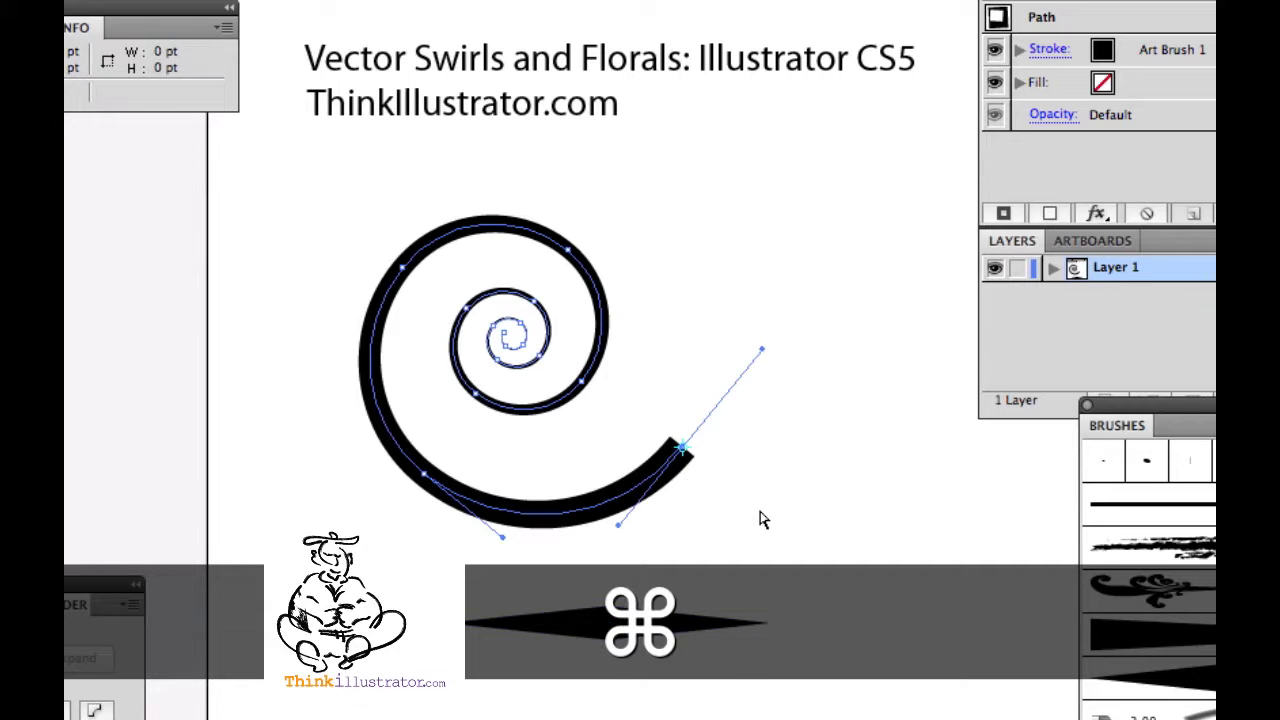
{"action": "left_click", "coordinate": [1150, 680]}
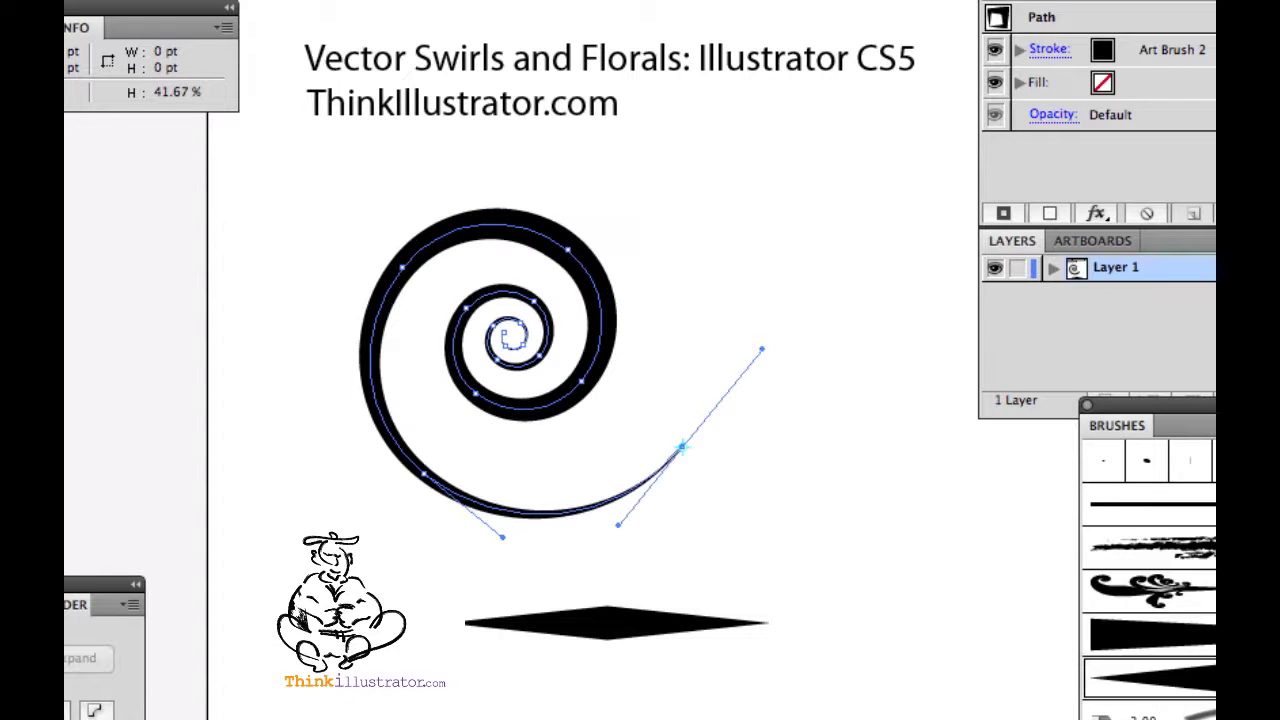
{"action": "key", "text": "super"}
{"action": "left_click", "coordinate": [835, 522], "text": "super"}
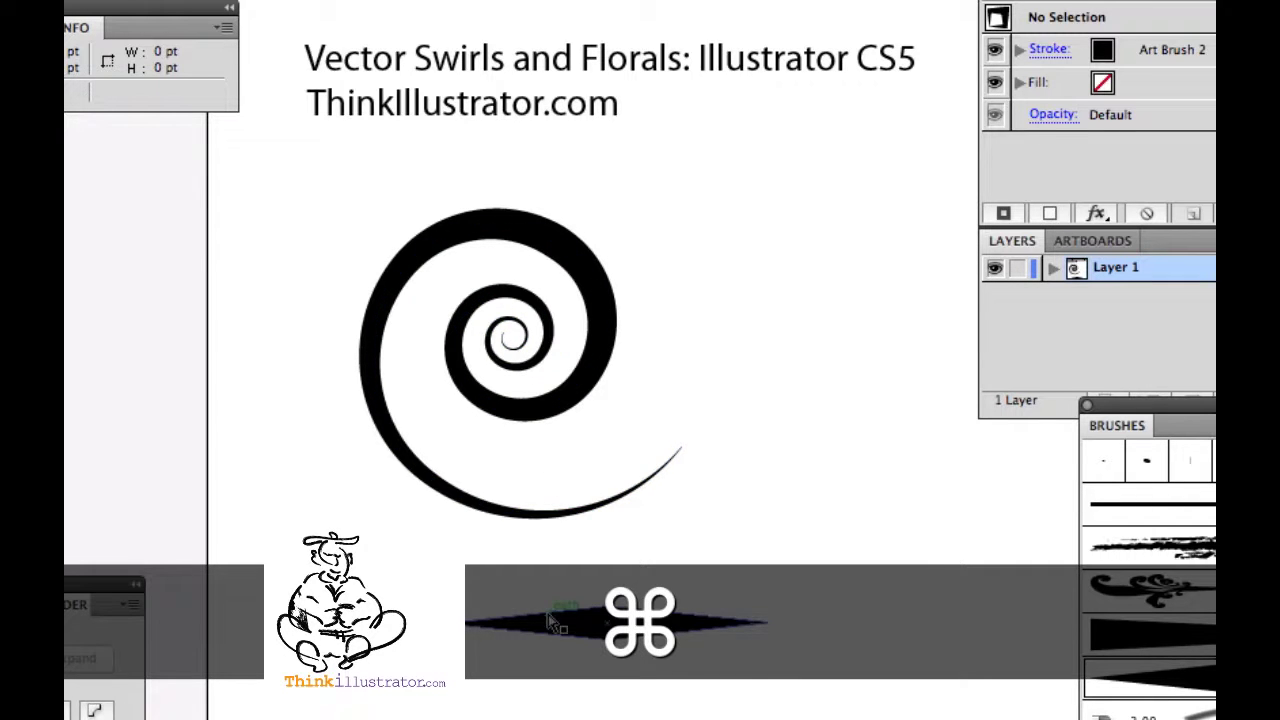
- Replace the diamond with a flat ellipse below the spiral, shown zoomed in Outline mode
{"action": "left_click_drag", "start_coordinate": [537, 594], "coordinate": [634, 670]}
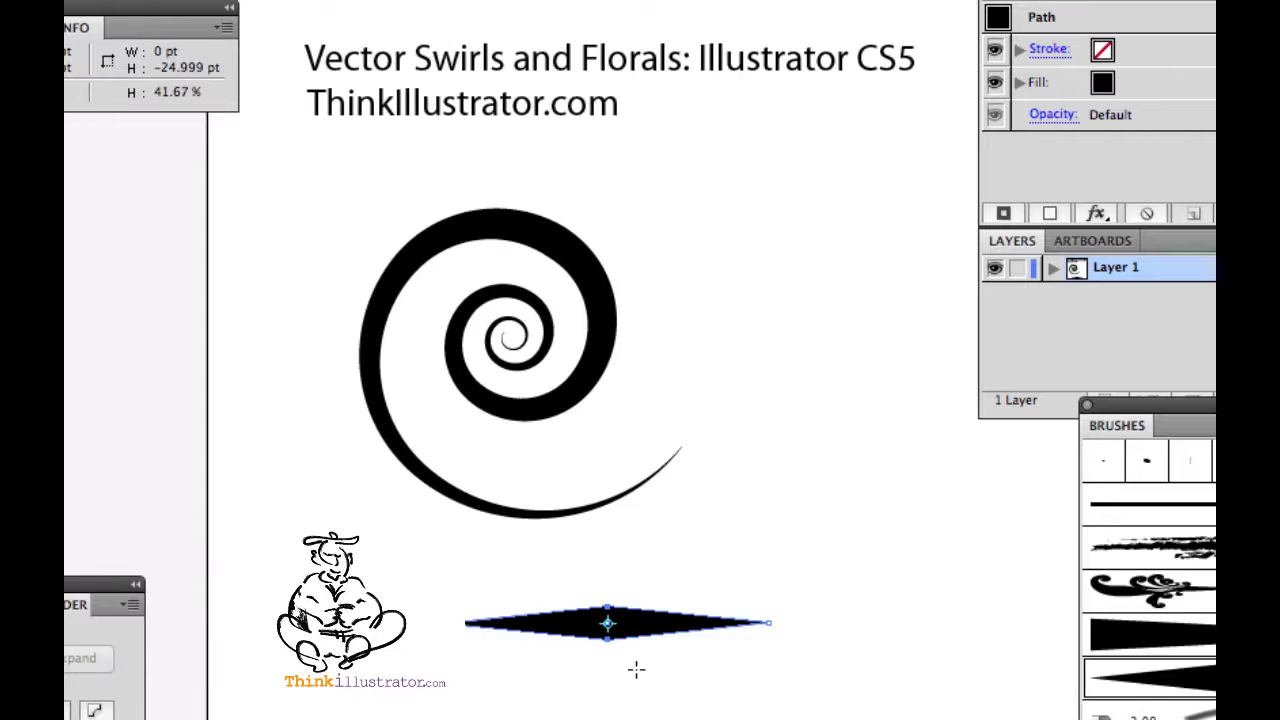
{"action": "key", "text": "slash"}
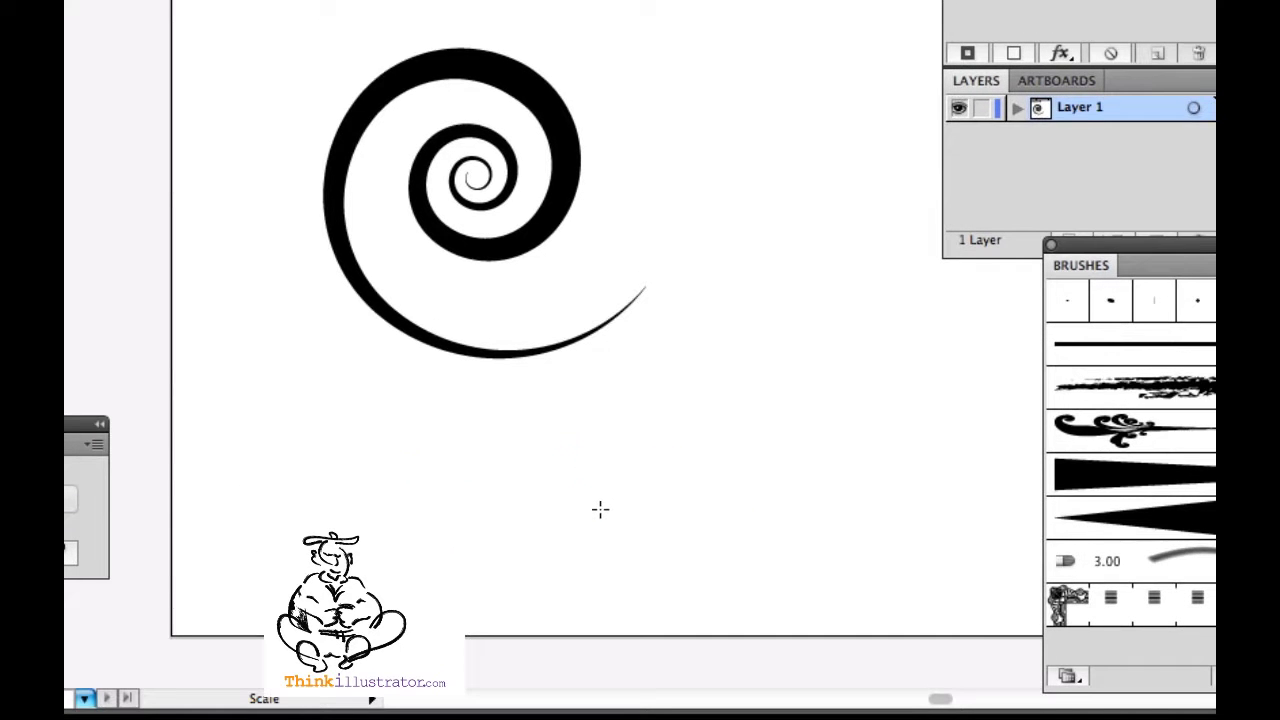
{"action": "key", "text": "l"}
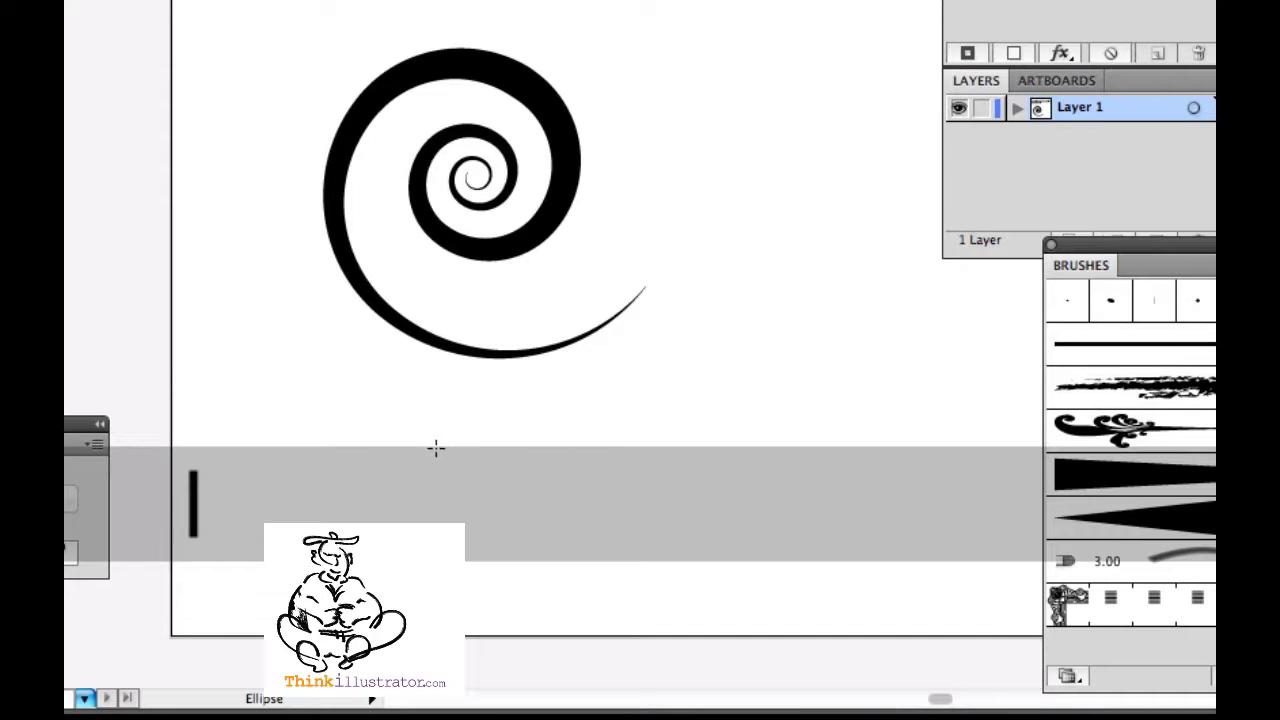
{"action": "left_click_drag", "start_coordinate": [436, 448], "coordinate": [702, 480]}
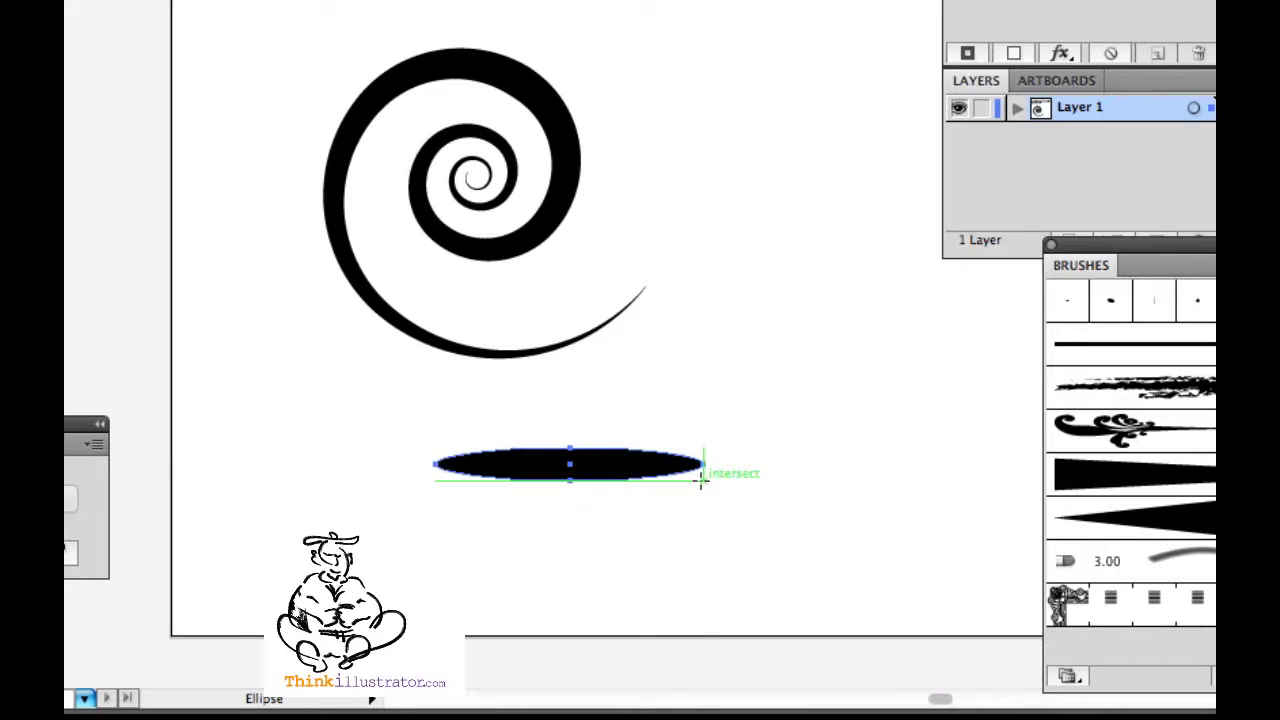
{"action": "key", "text": "super"}
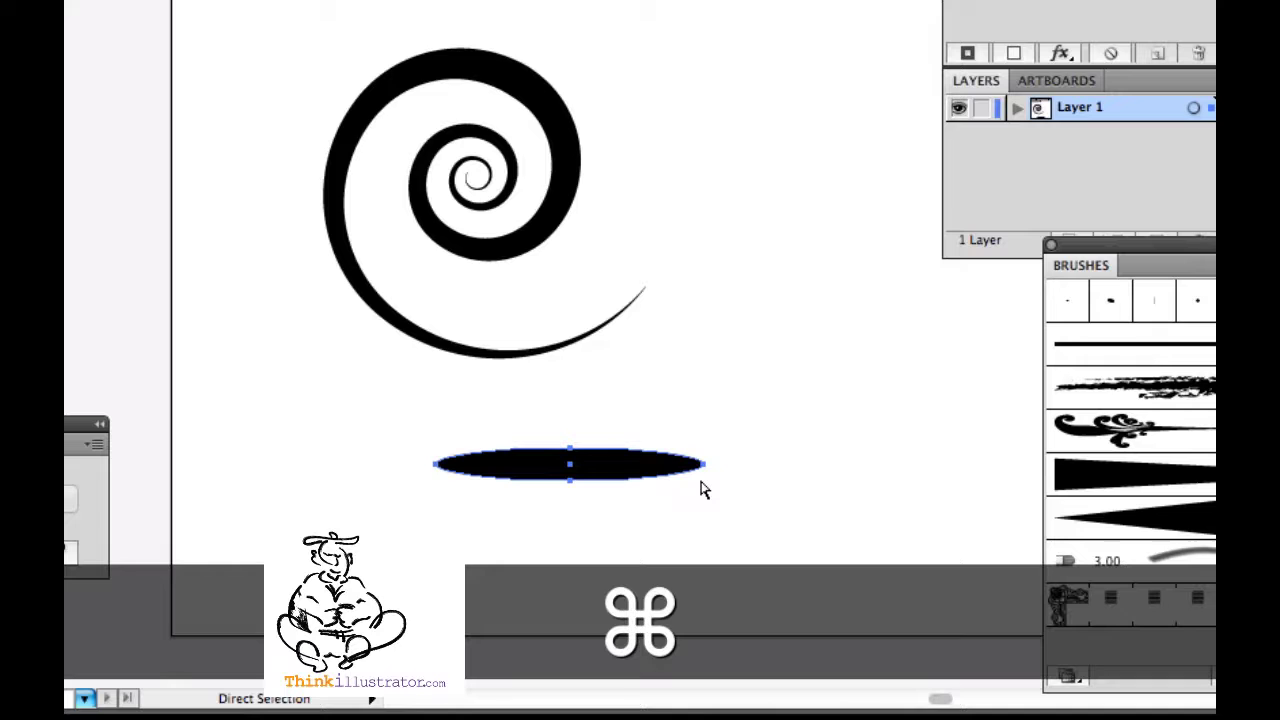
{"action": "key", "text": "super+y"}
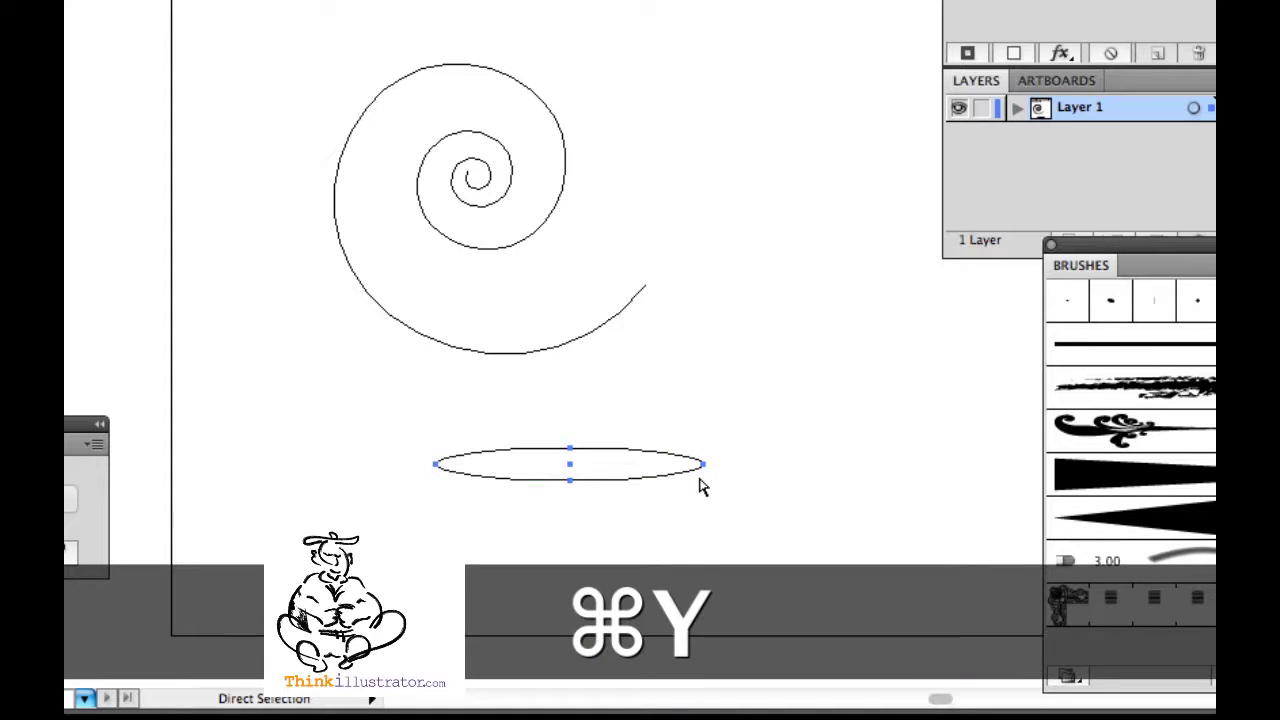
{"action": "key", "text": "super+equal"}
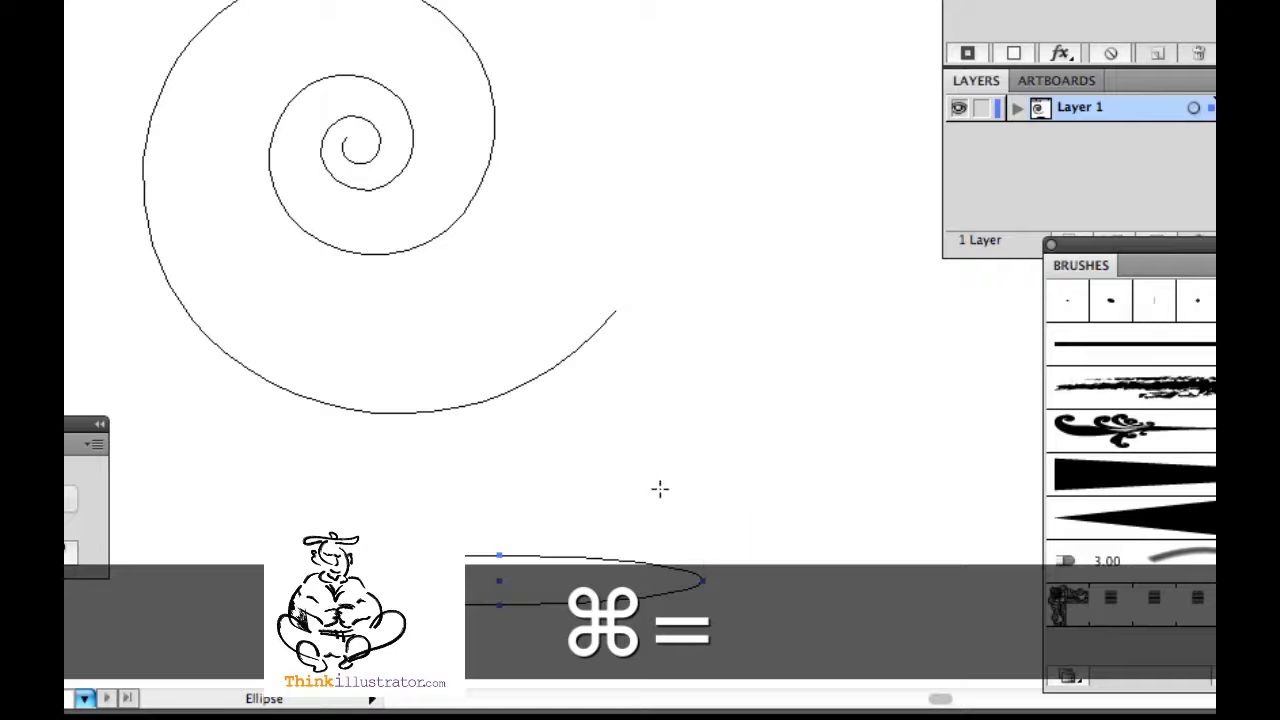
{"action": "key", "text": "space"}
{"action": "left_click_drag", "start_coordinate": [586, 494], "coordinate": [619, 308]}
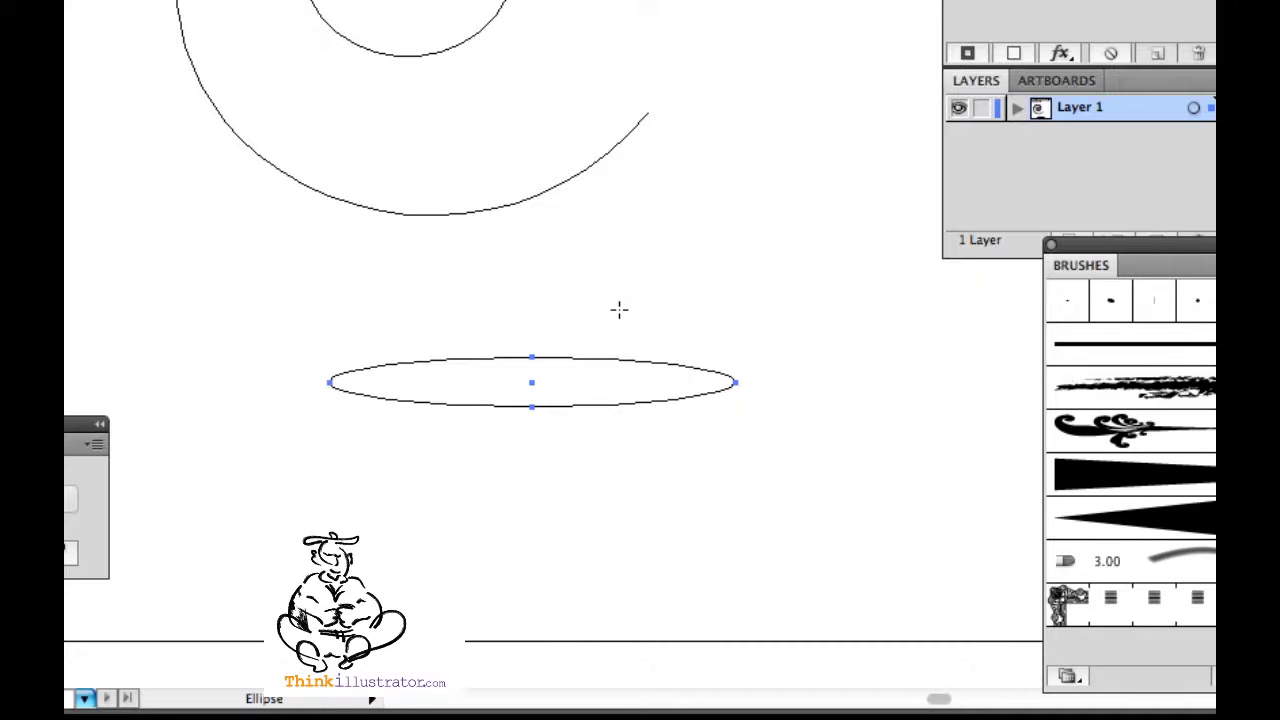
- Convert the ellipse's left and right anchors into sharp points and select the lens shape
{"action": "key", "text": "shift"}
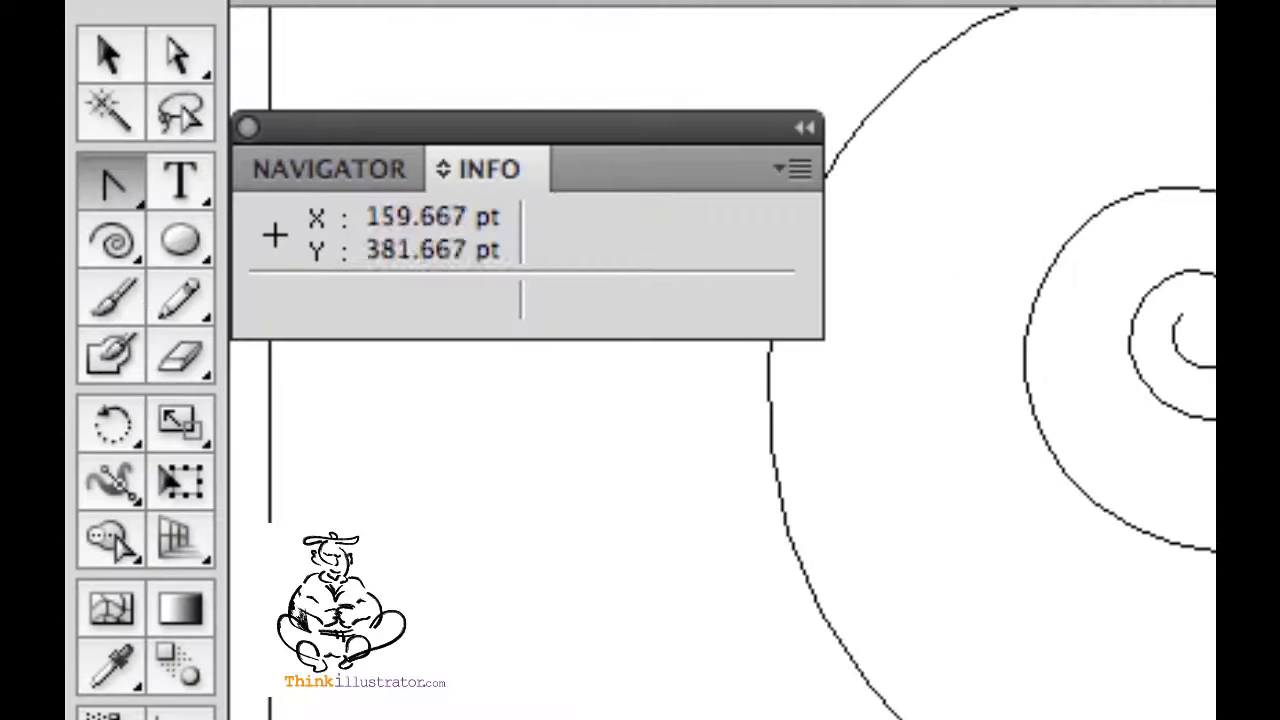
{"action": "key", "text": "shift+c"}
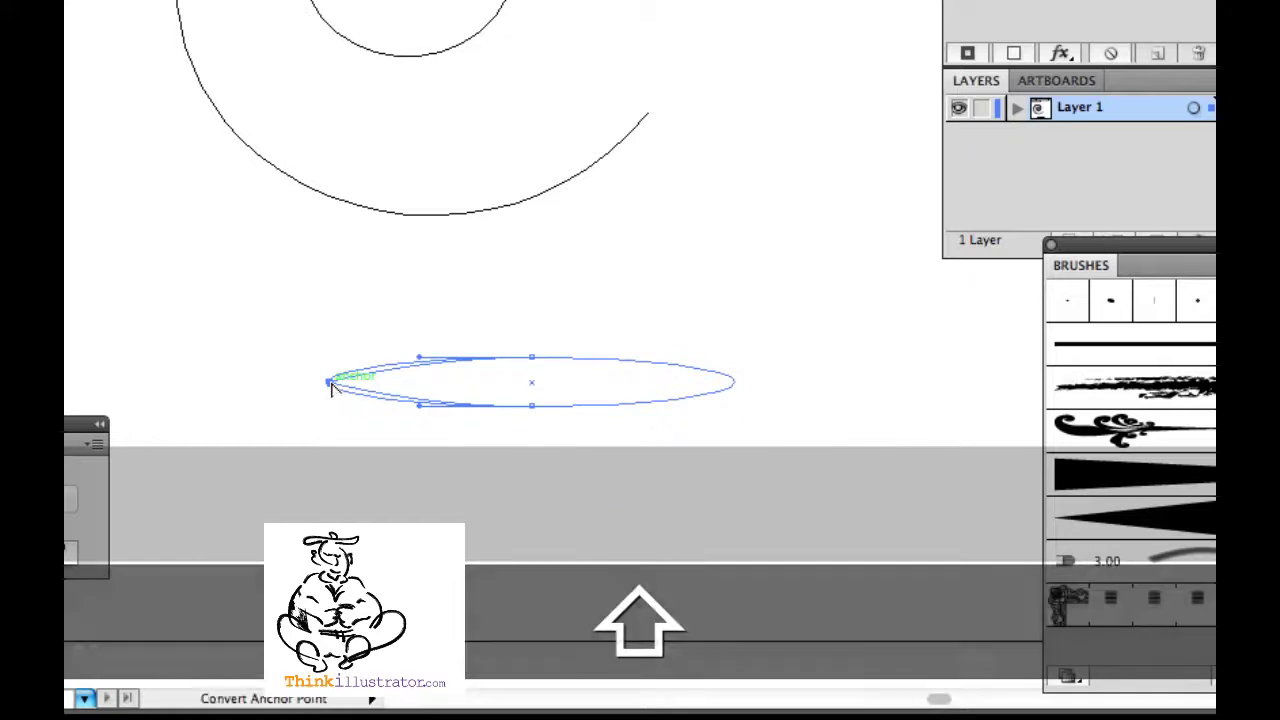
{"action": "left_click", "coordinate": [330, 383]}
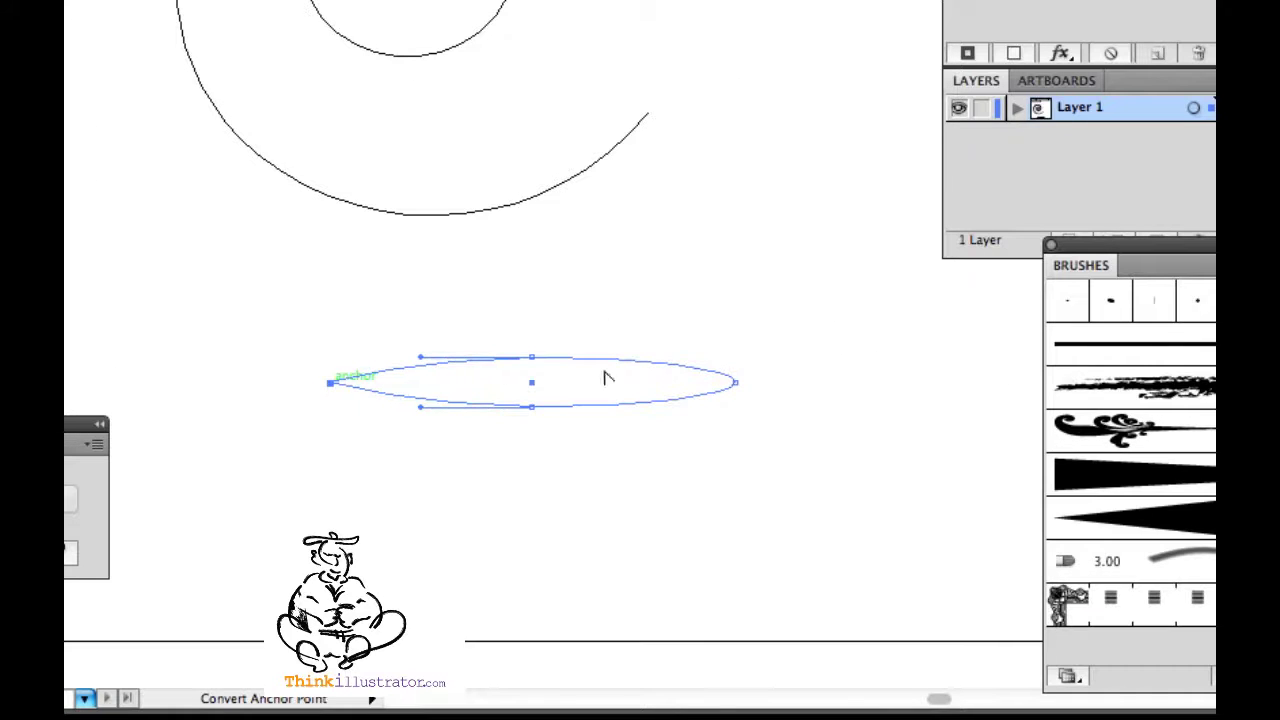
{"action": "left_click", "coordinate": [734, 383]}
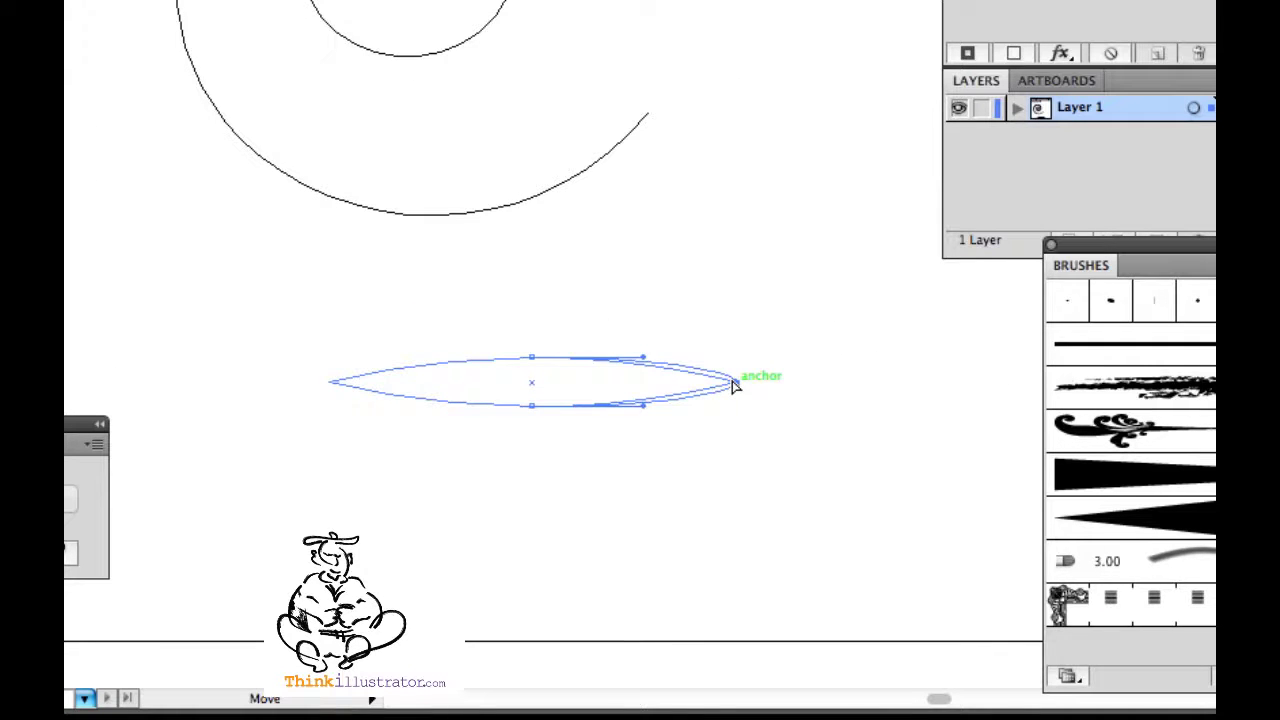
{"action": "key", "text": "super"}
{"action": "left_click_drag", "start_coordinate": [303, 328], "coordinate": [795, 490]}
{"action": "left_click", "coordinate": [670, 400]}
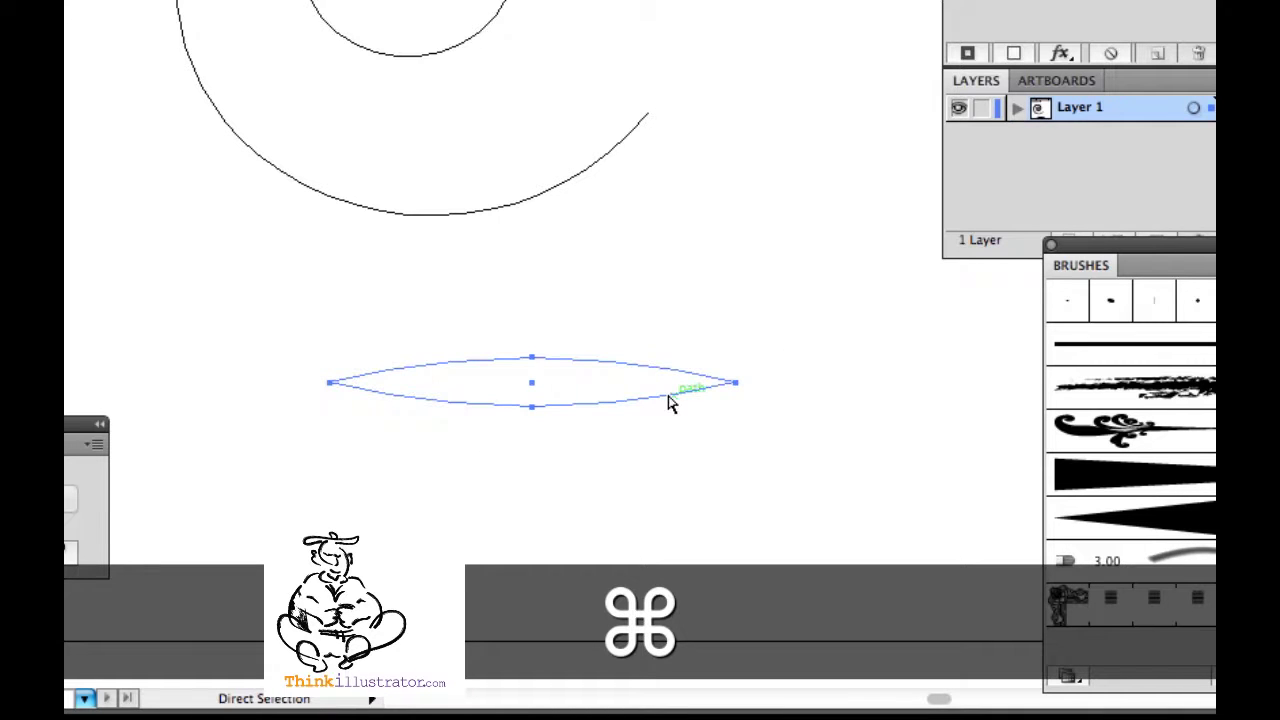
- Save the lens shape as a new art brush, Art Brush 3, back in Preview mode
{"action": "mouse_move", "coordinate": [568, 391]}
{"action": "left_mouse_down"}
{"action": "mouse_move", "coordinate": [963, 474]}
{"action": "mouse_move", "coordinate": [864, 465]}
{"action": "mouse_move", "coordinate": [980, 457]}
{"action": "mouse_move", "coordinate": [1175, 513]}
{"action": "left_mouse_up"}
{"action": "key", "text": "super+y"}
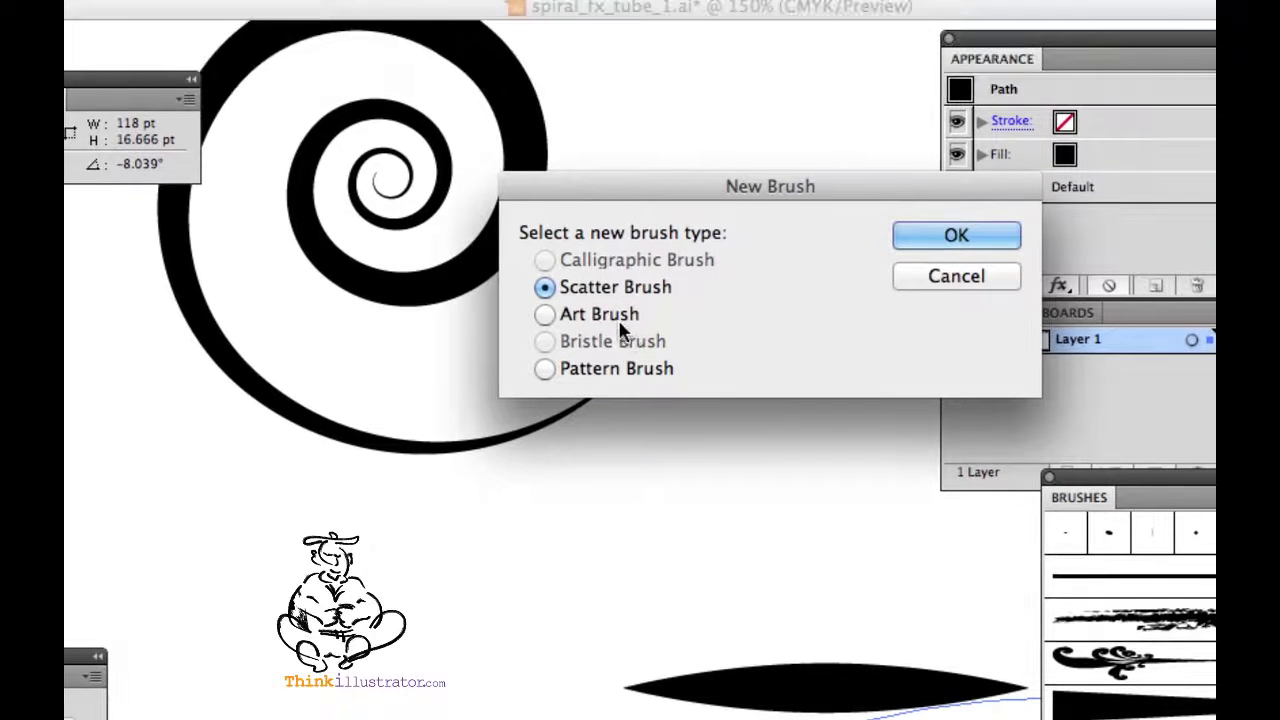
{"action": "left_click", "coordinate": [620, 325]}
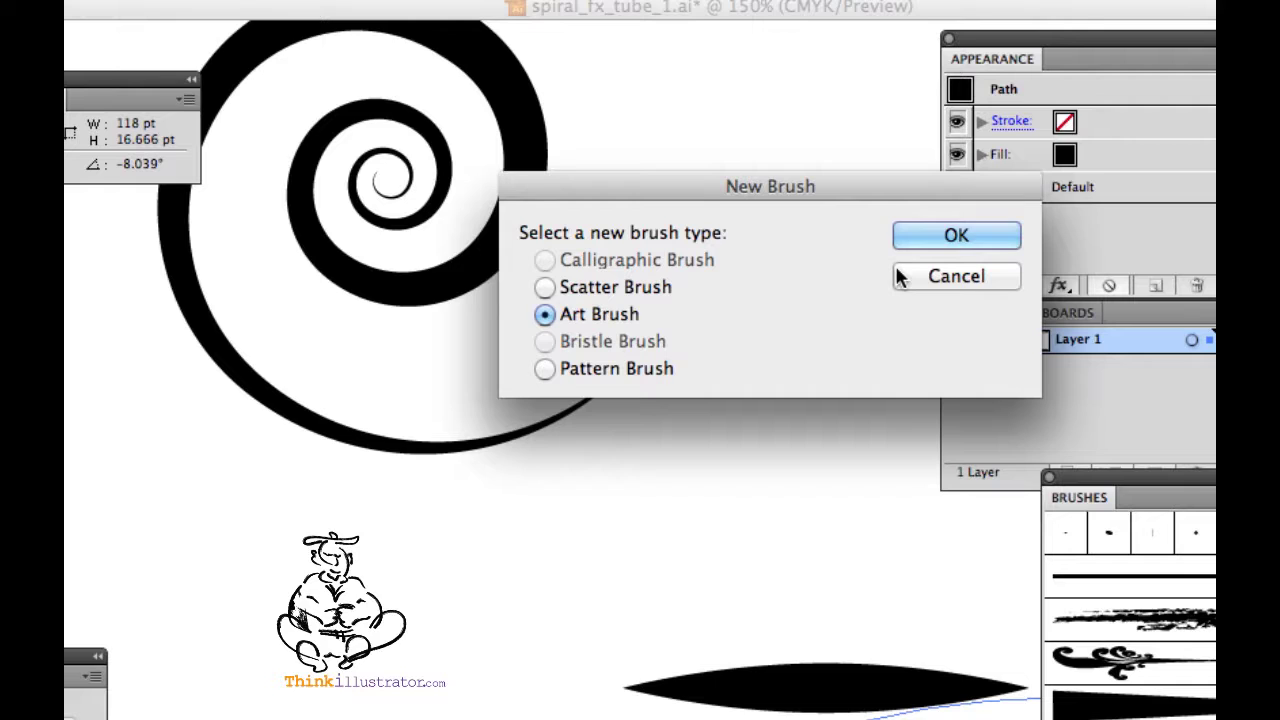
{"action": "left_click", "coordinate": [939, 234]}
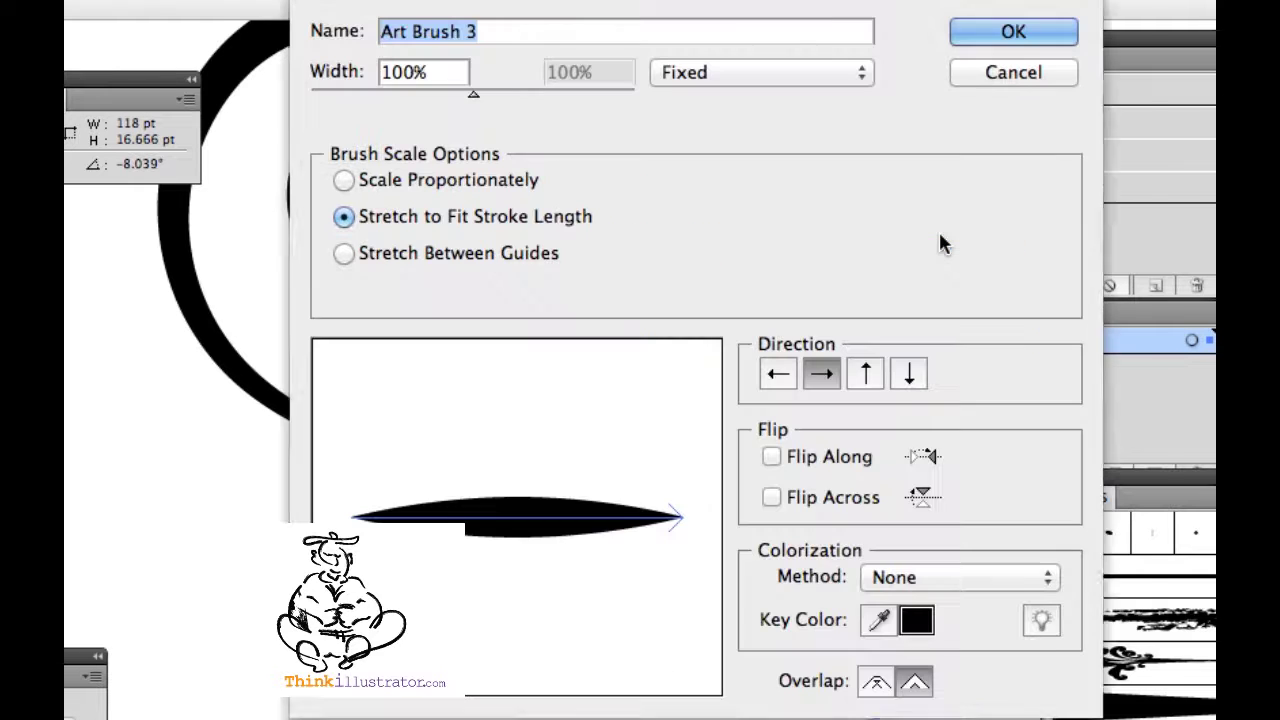
{"action": "left_click", "coordinate": [1039, 30]}
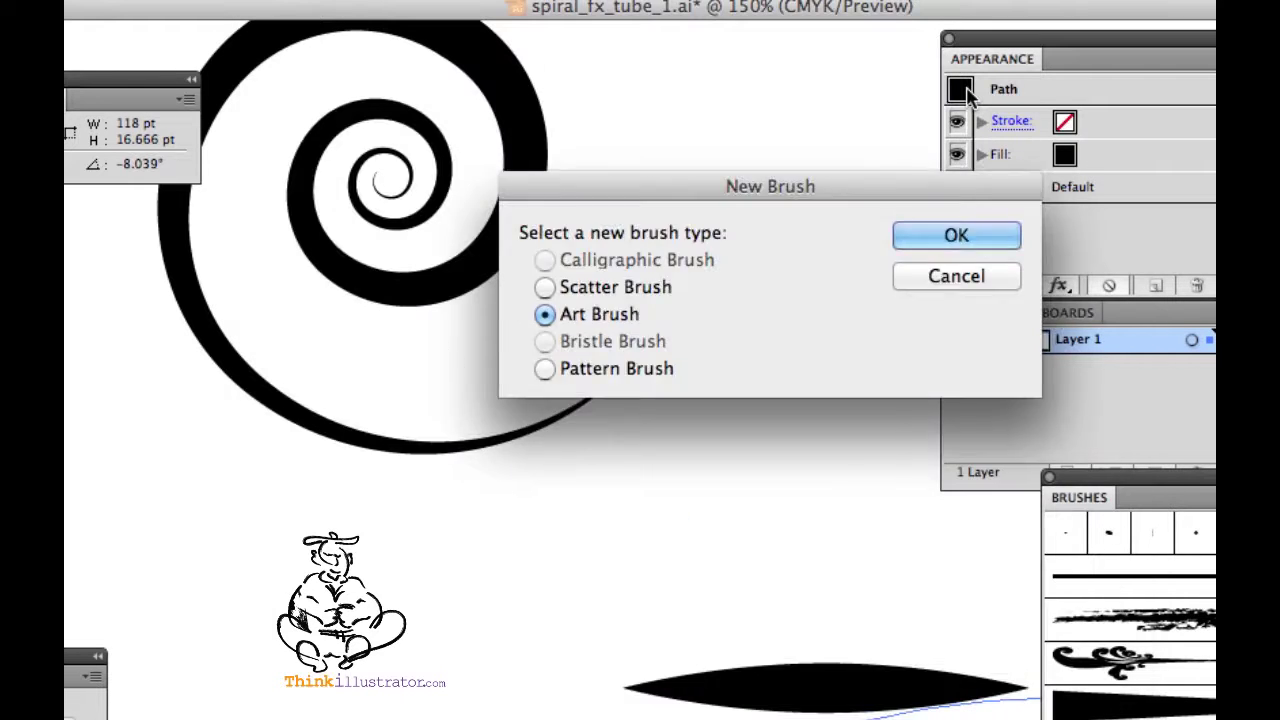
- Stroke the spiral with Art Brush 3 and deselect it
{"action": "left_click", "coordinate": [500, 254], "text": "super"}
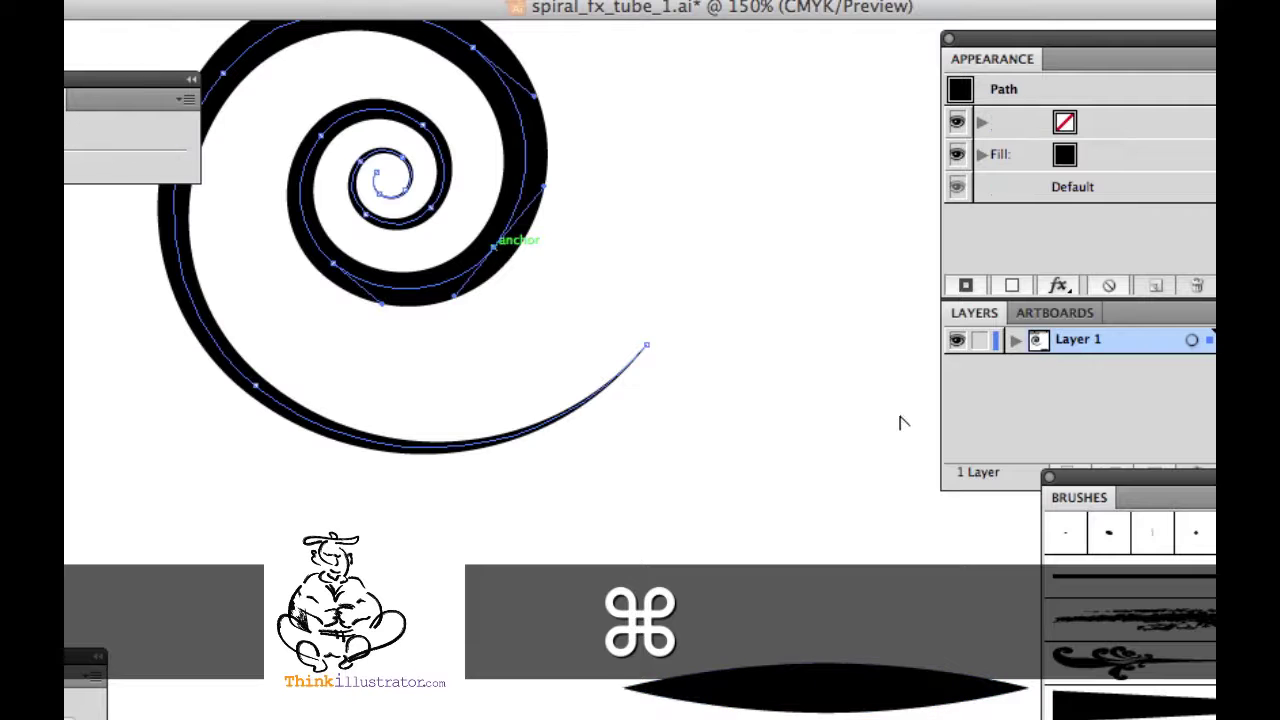
{"action": "left_click", "coordinate": [1130, 703]}
{"action": "left_click", "coordinate": [1130, 712]}
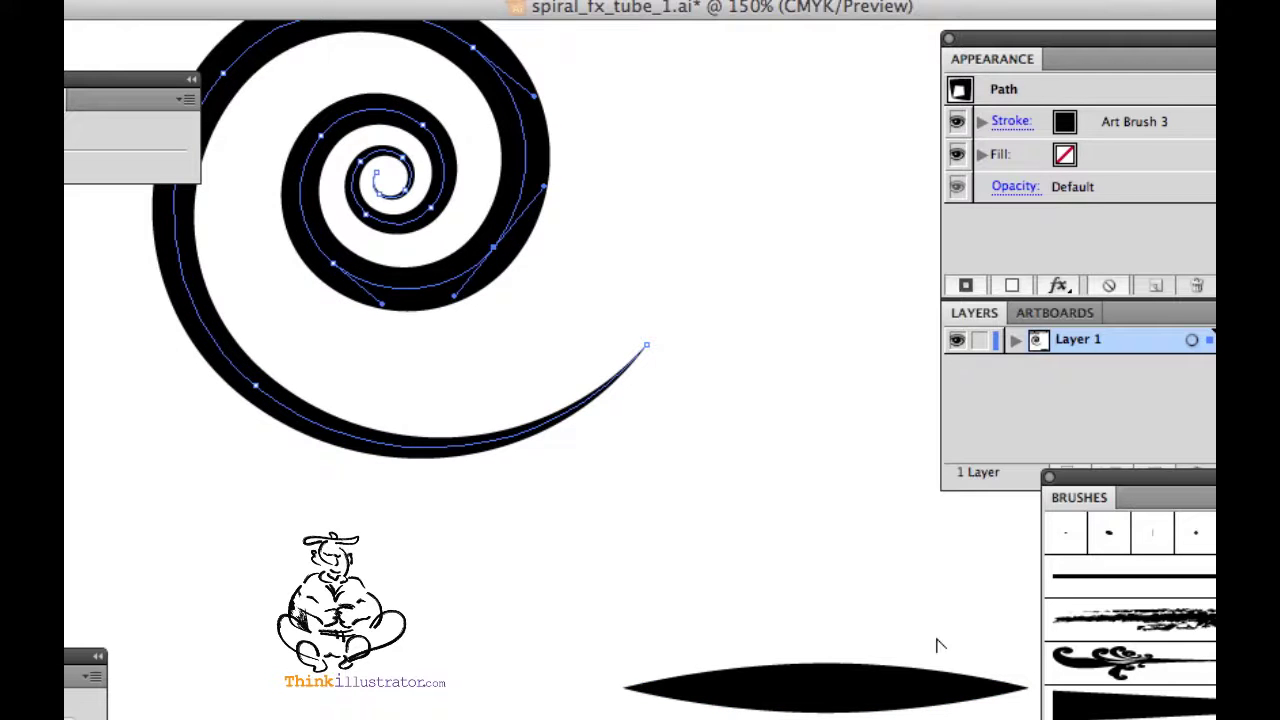
{"action": "left_click_drag", "start_coordinate": [711, 534], "coordinate": [728, 597]}
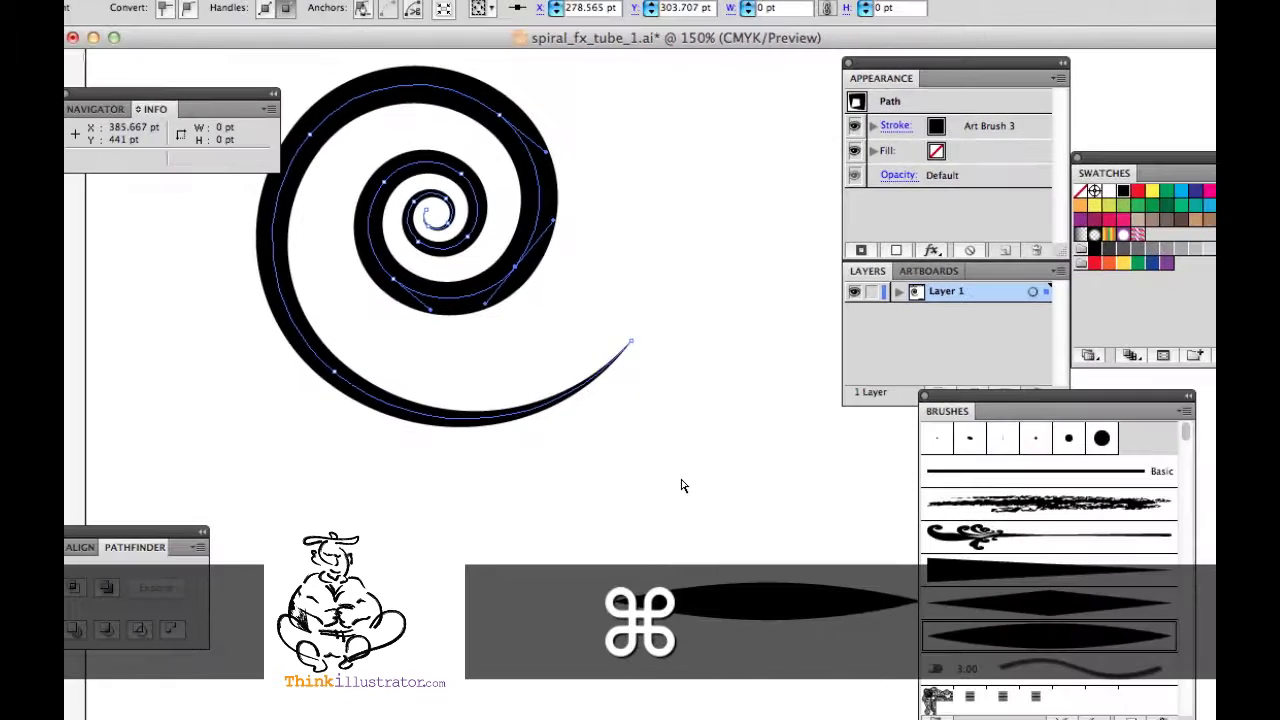
{"action": "left_click", "coordinate": [728, 597], "text": "super"}
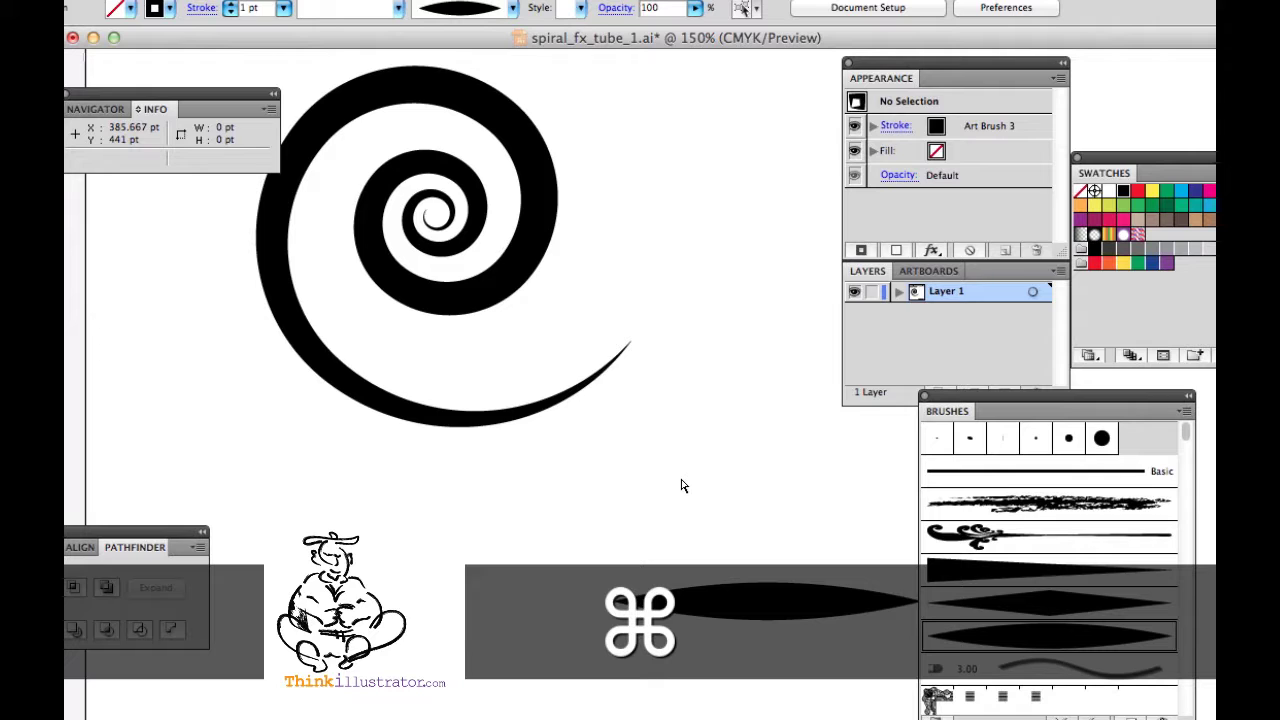
- Delete the leftover lens shape and give the spiral a green stroke swatch
{"action": "left_click", "coordinate": [754, 606], "text": "super"}
{"action": "key", "text": "Delete"}
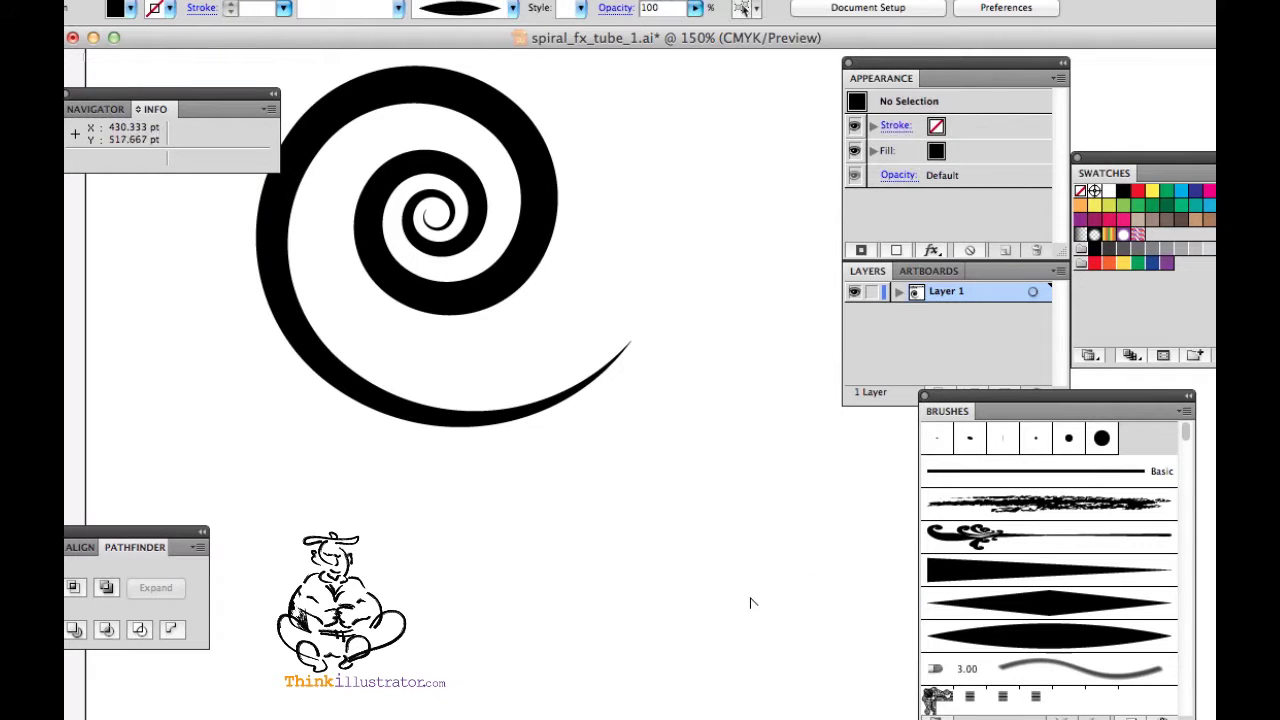
{"action": "left_click", "coordinate": [506, 292], "text": "super"}
{"action": "left_click", "coordinate": [500, 283], "text": "super"}
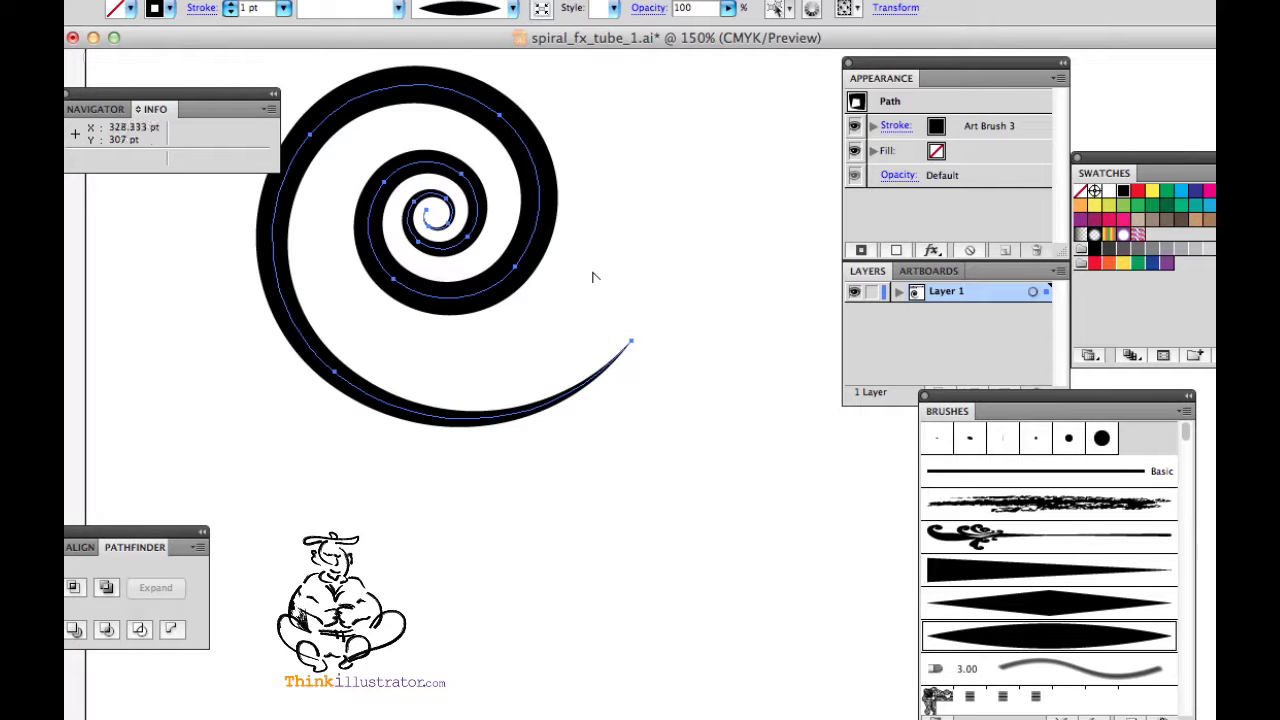
{"action": "key", "text": "x"}
{"action": "key", "text": "x"}
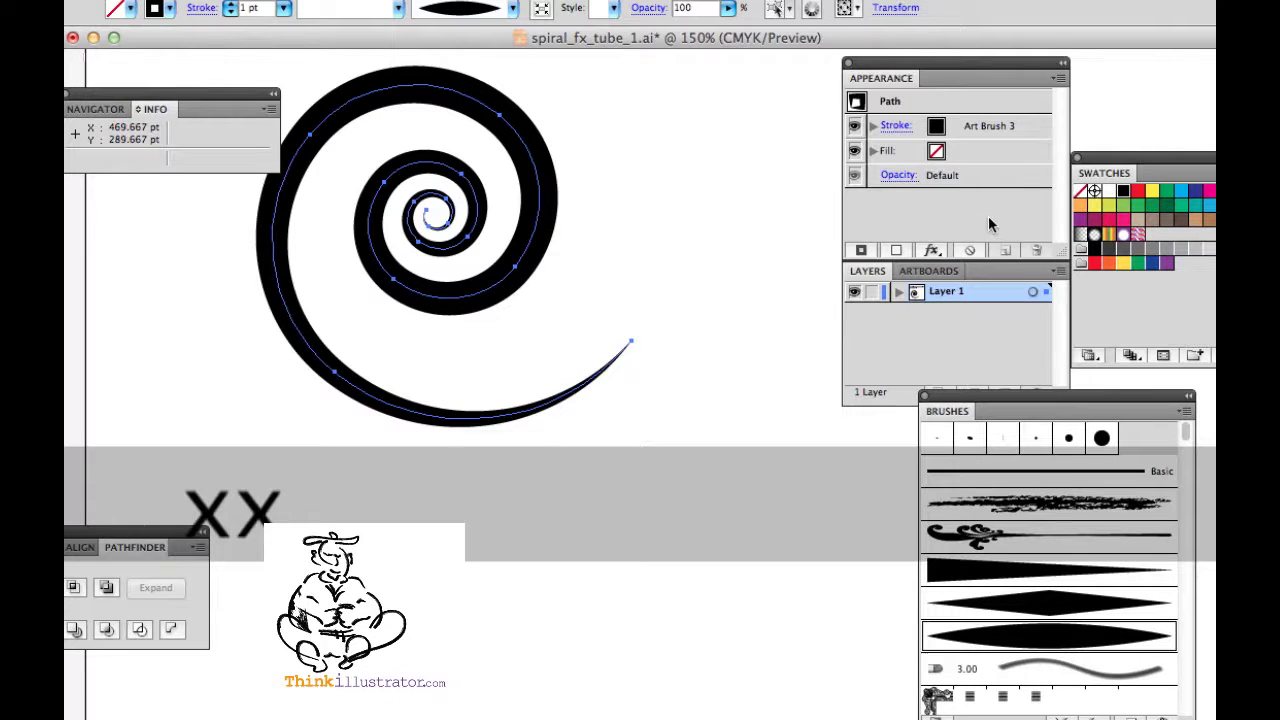
{"action": "left_click", "coordinate": [1123, 218]}
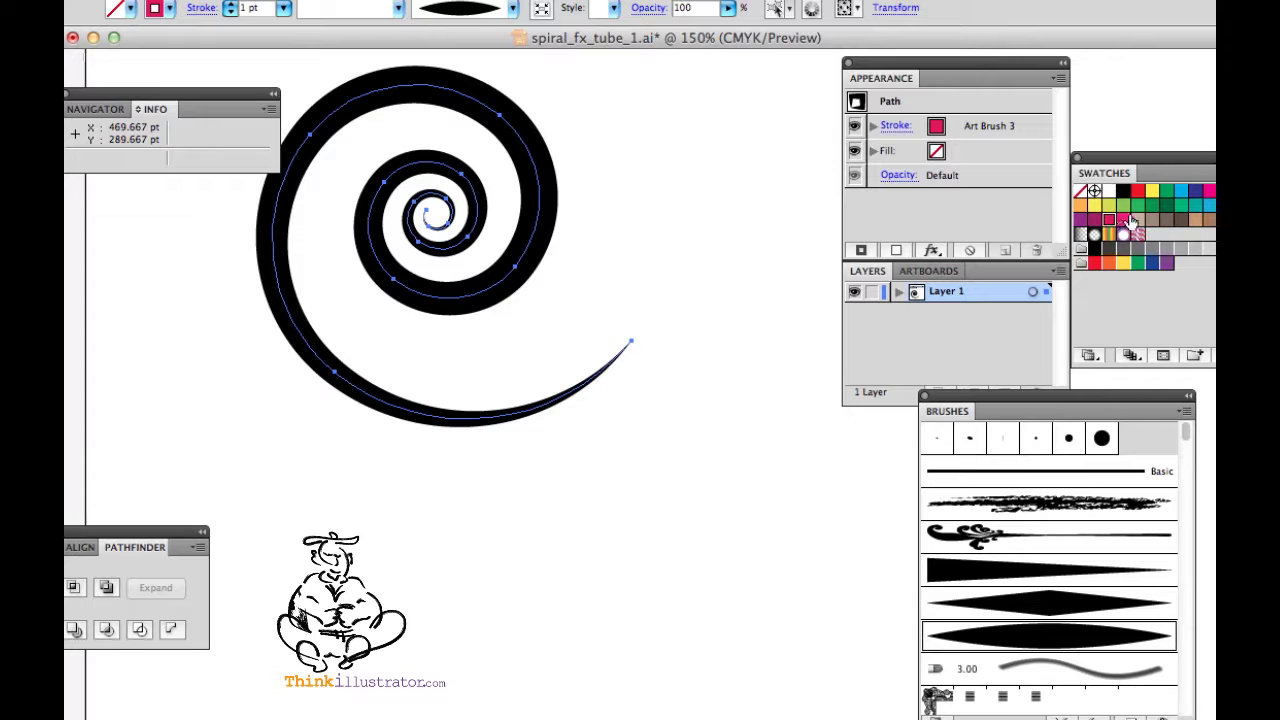
{"action": "left_click", "coordinate": [1138, 205]}
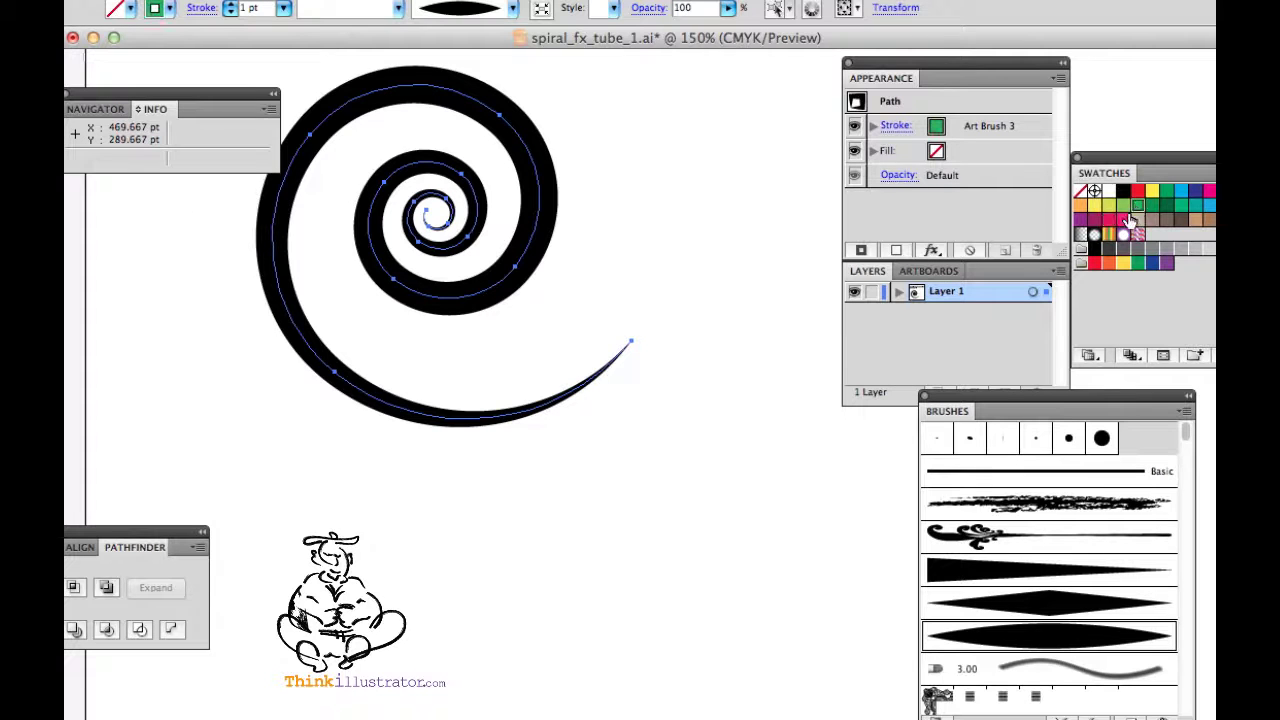
- Set Art Brush 3's colorization method to Tints so the spiral displays green
{"action": "double_click", "coordinate": [1057, 638]}
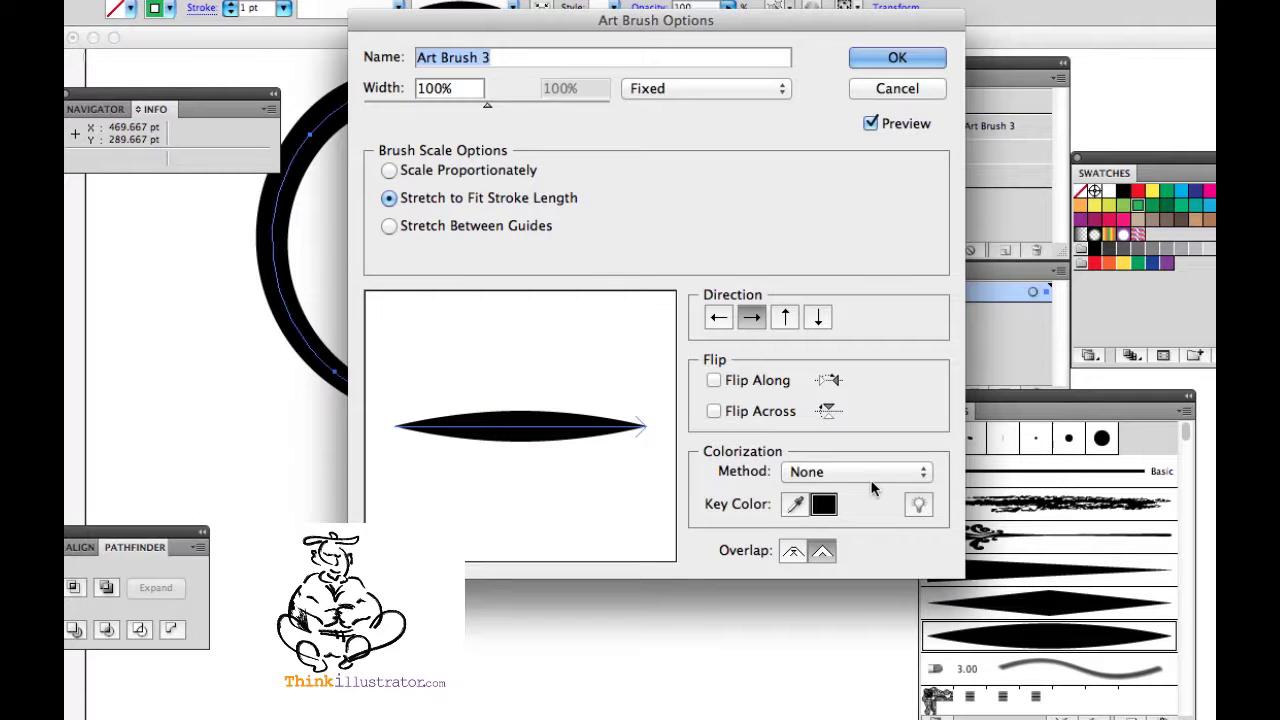
{"action": "left_click", "coordinate": [869, 475]}
{"action": "left_click", "coordinate": [871, 489]}
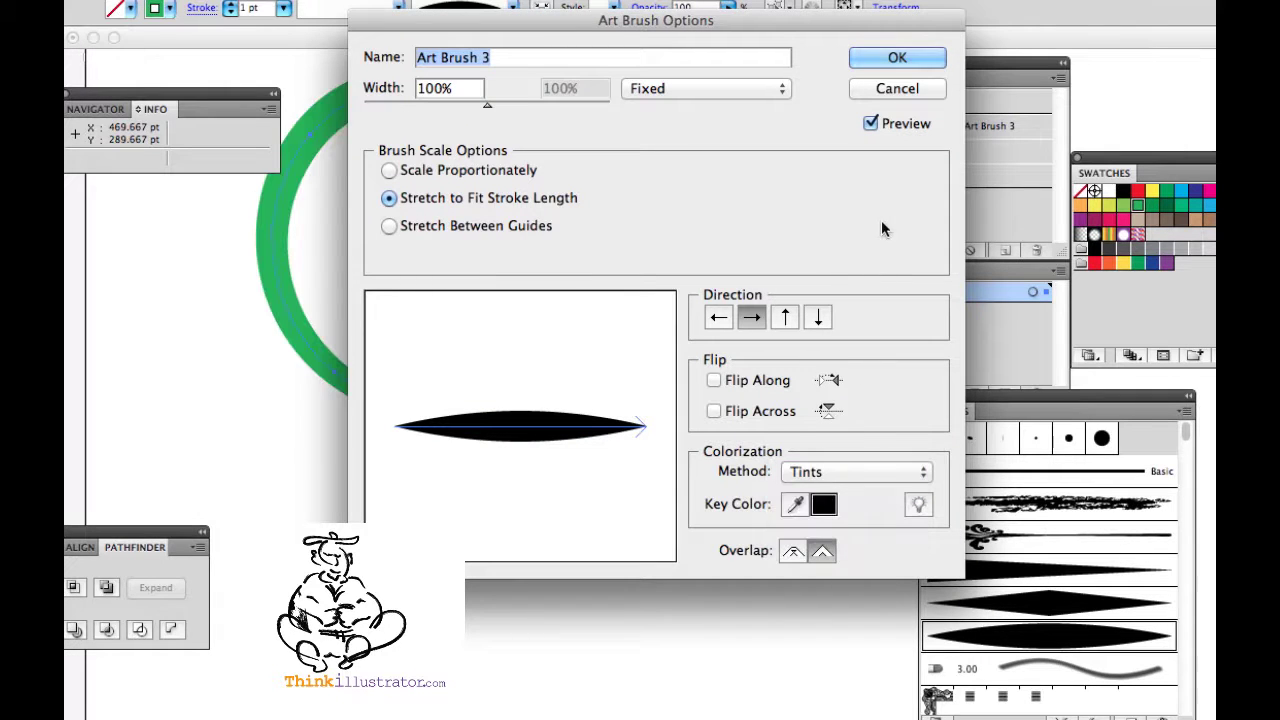
{"action": "left_click", "coordinate": [896, 60]}
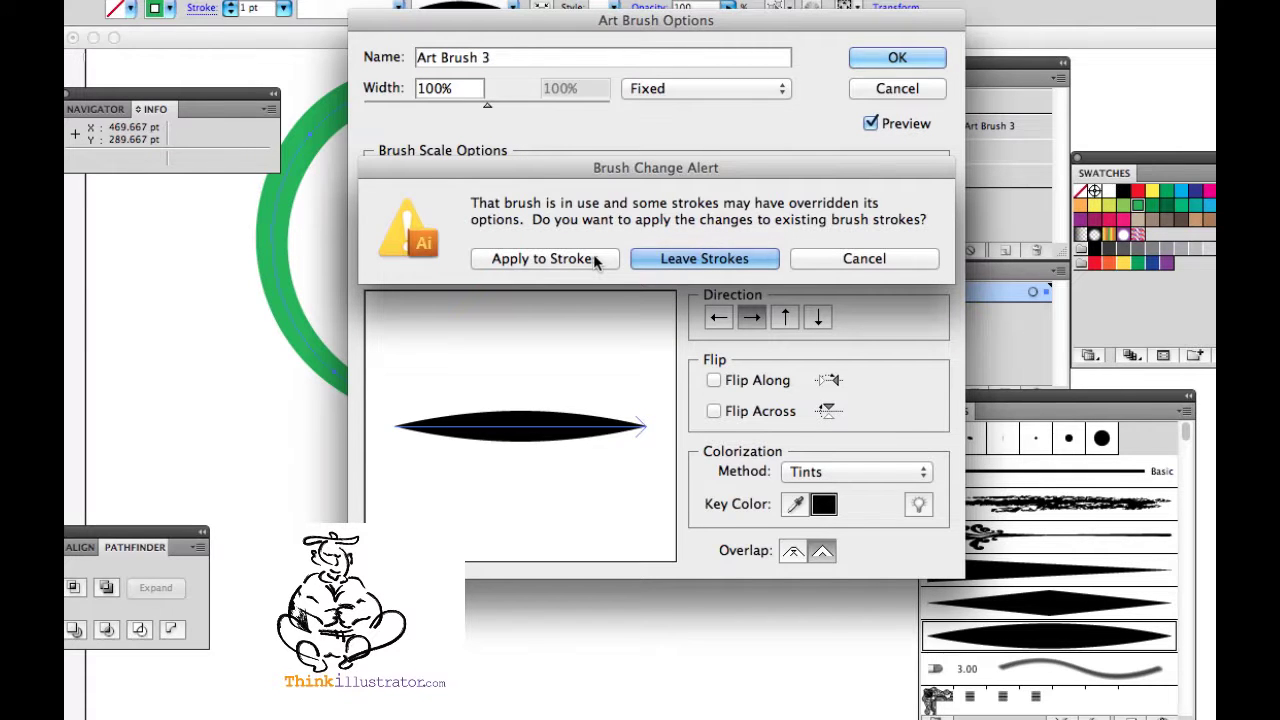
{"action": "left_click", "coordinate": [651, 256]}
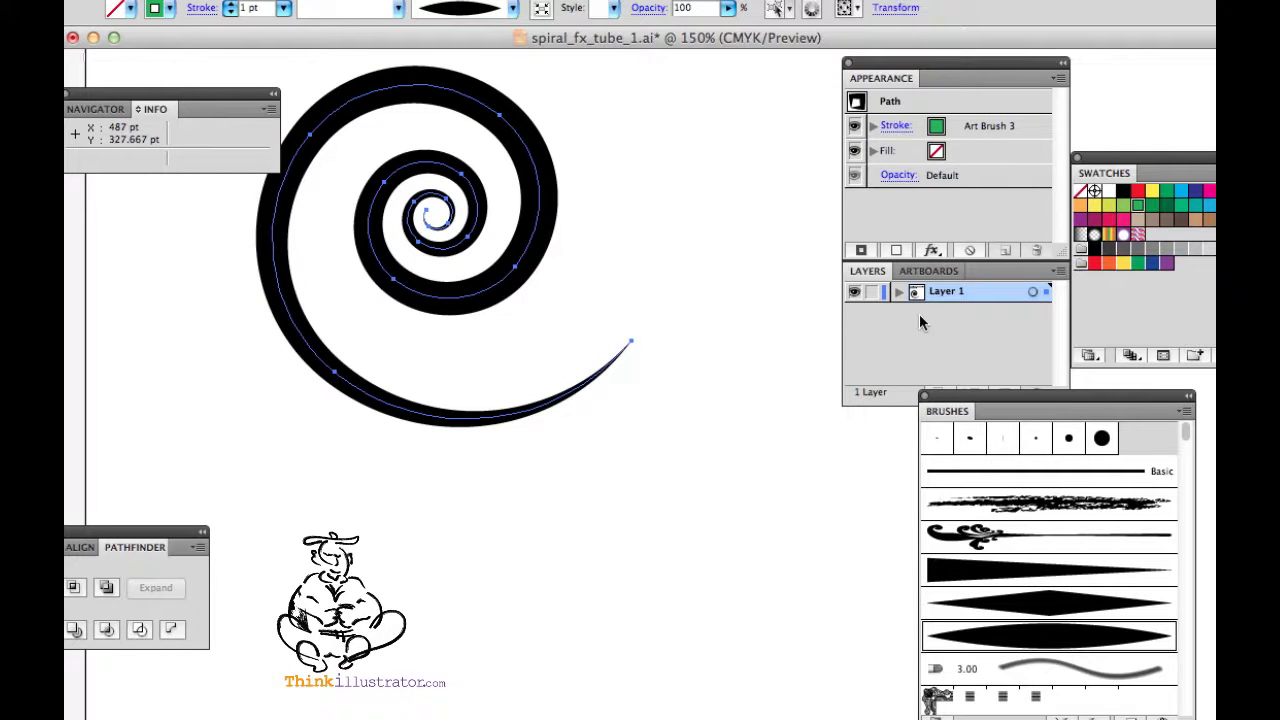
{"action": "double_click", "coordinate": [1028, 636]}
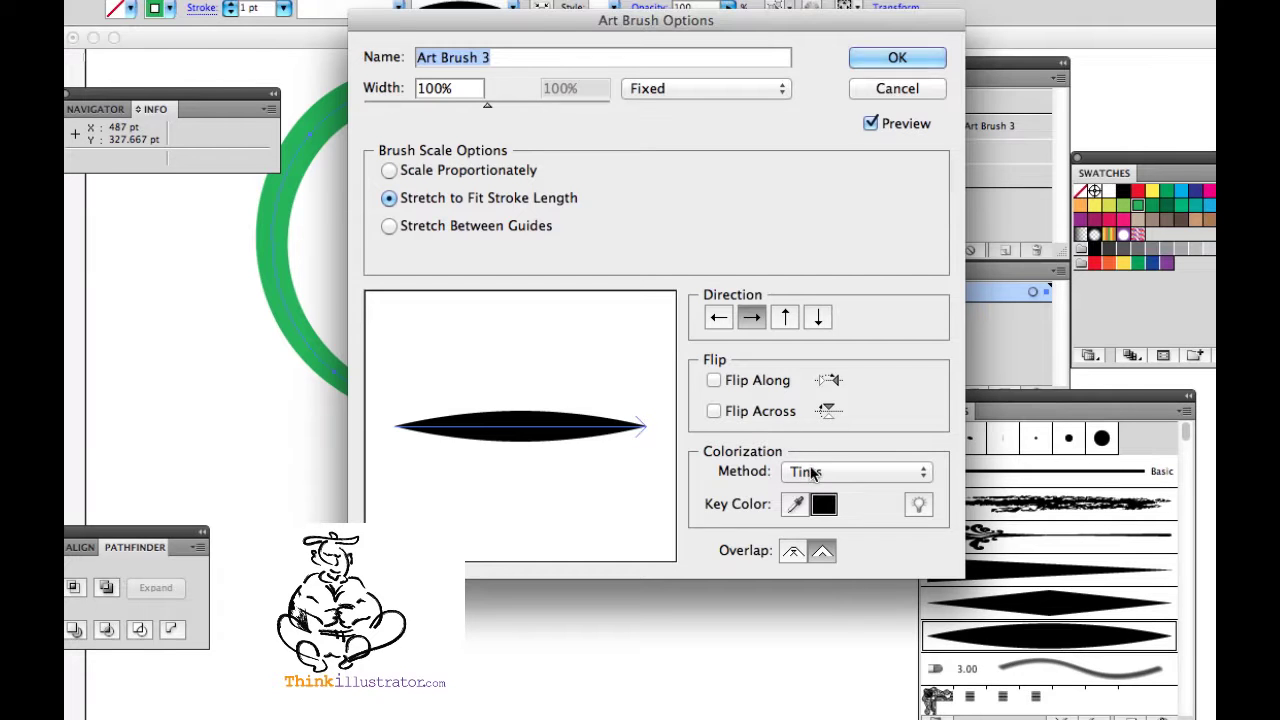
{"action": "left_click", "coordinate": [888, 60]}
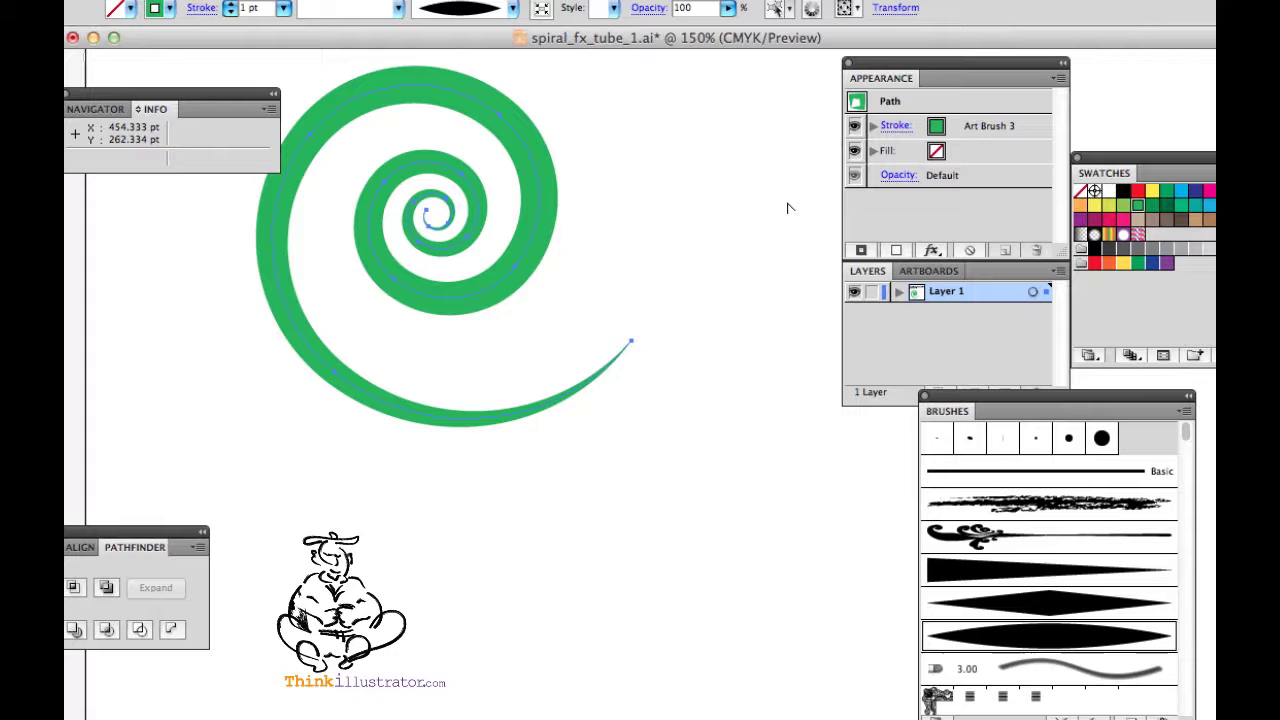
{"action": "left_click", "coordinate": [655, 227], "text": "super"}
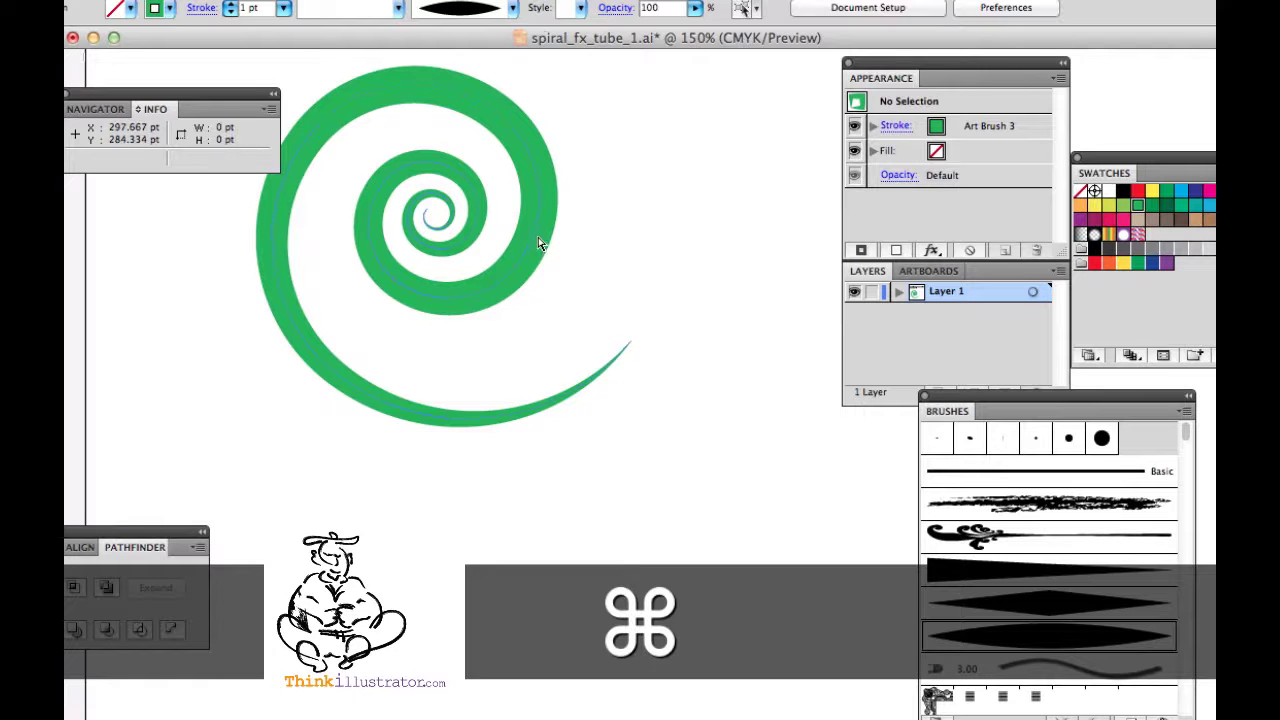
- Select the spiral and recolour its Art Brush 3 stroke with a pink swatch
{"action": "key", "text": "super+a"}
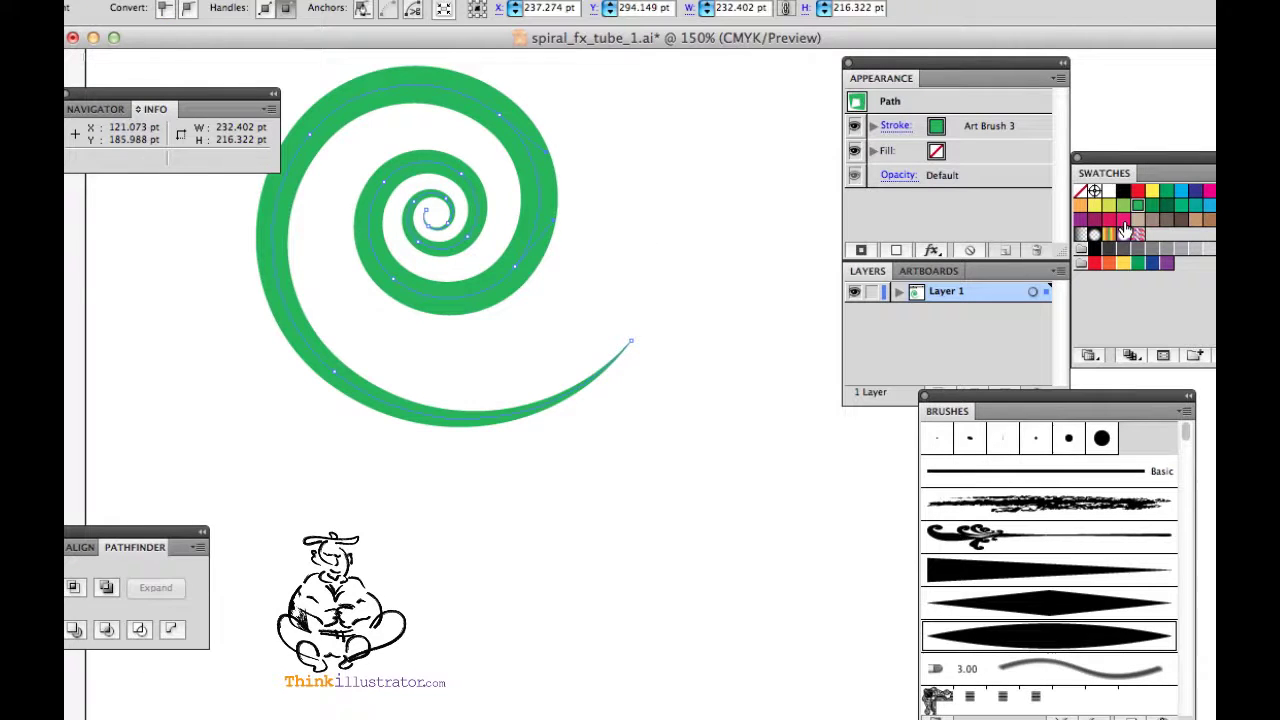
{"action": "left_click", "coordinate": [1124, 220]}
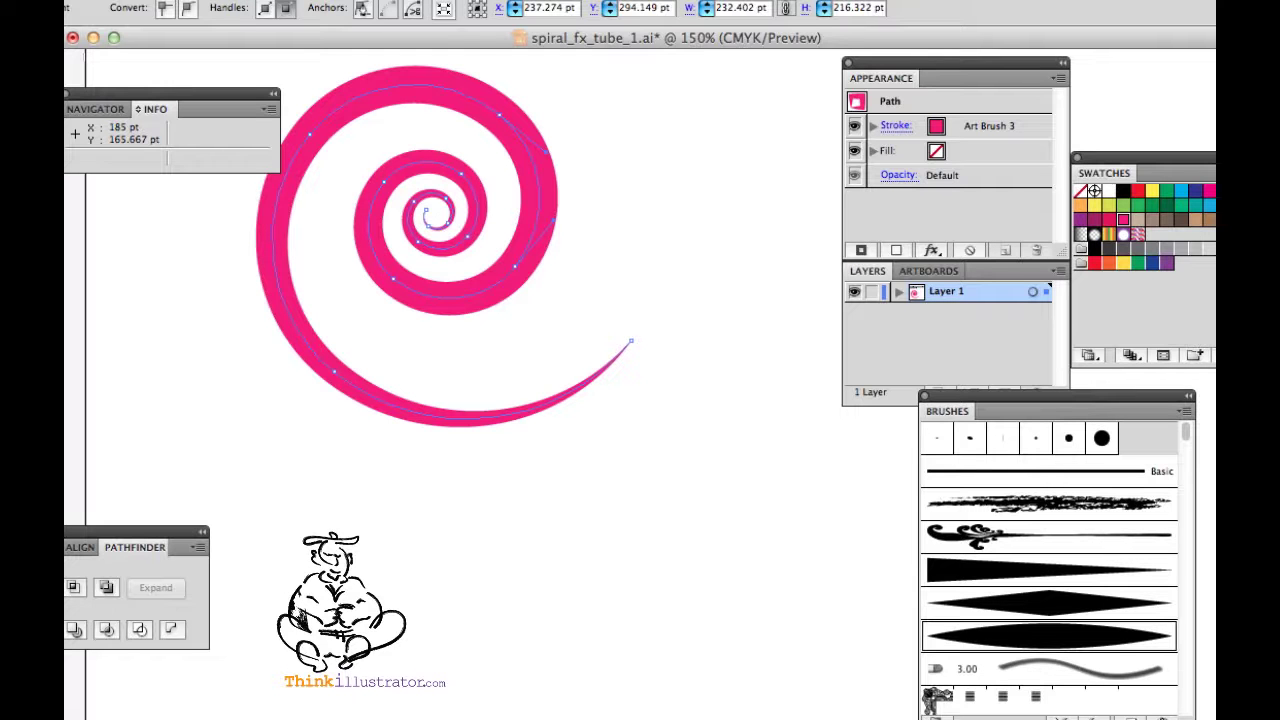
{"action": "left_click", "coordinate": [262, 0]}
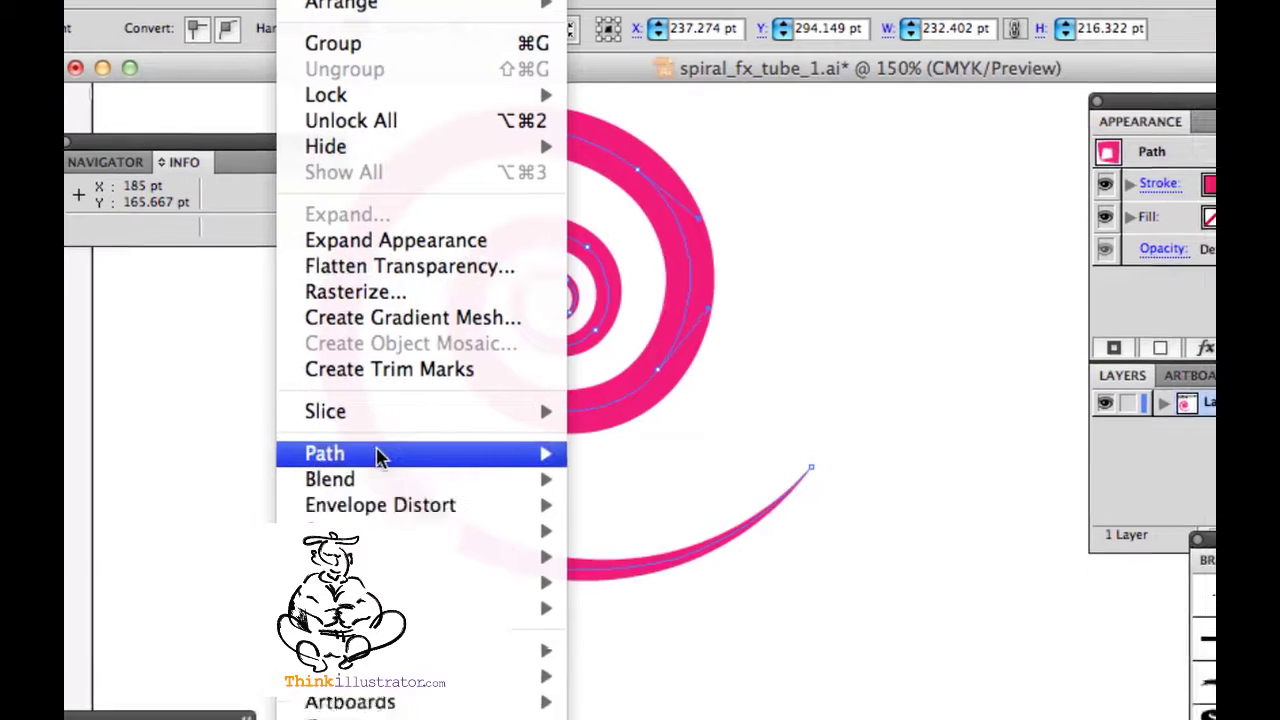
- Apply Outline Stroke to the spiral's pink brush stroke and open the Gradient panel
{"action": "mouse_move", "coordinate": [490, 530]}
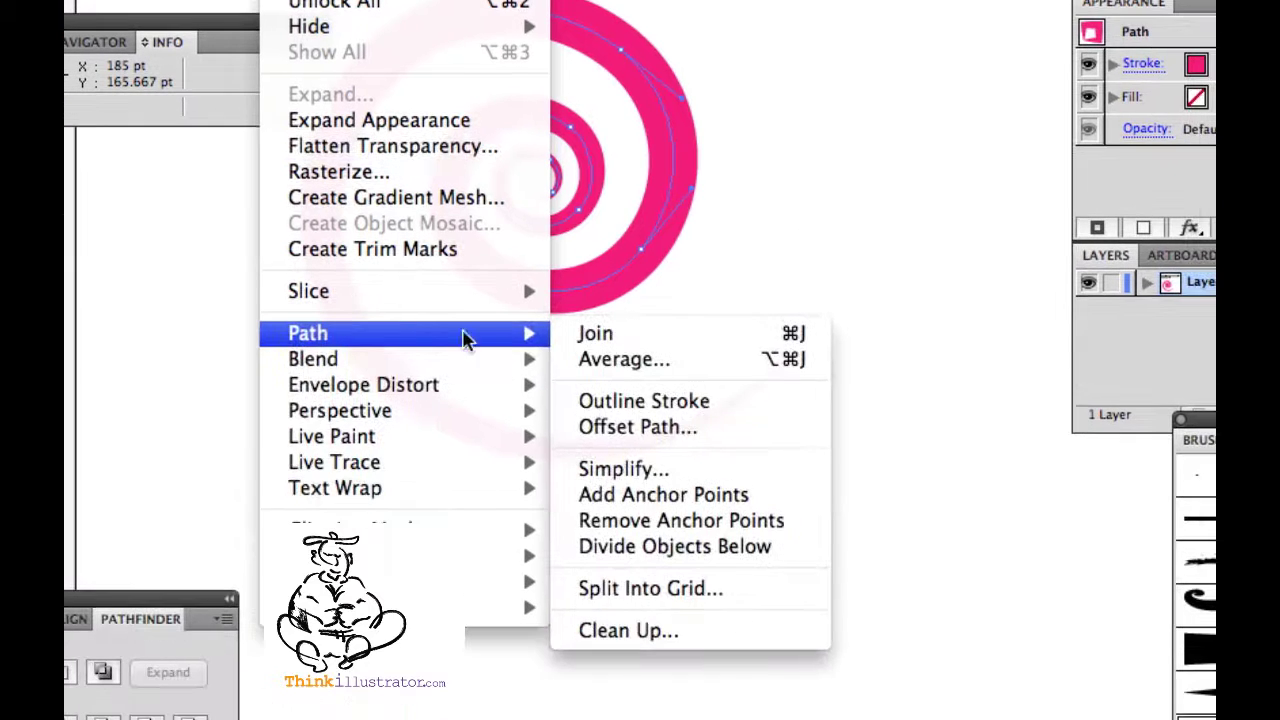
{"action": "left_click", "coordinate": [603, 403]}
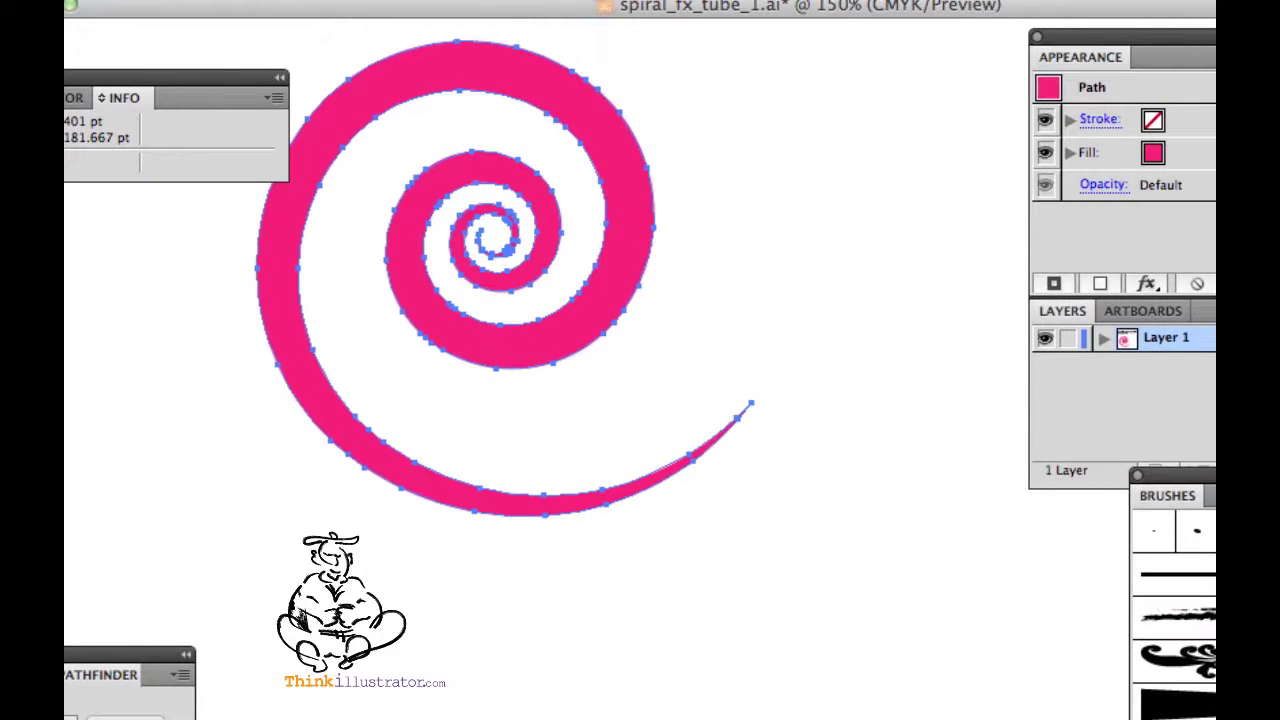
{"action": "left_click", "coordinate": [625, 2]}
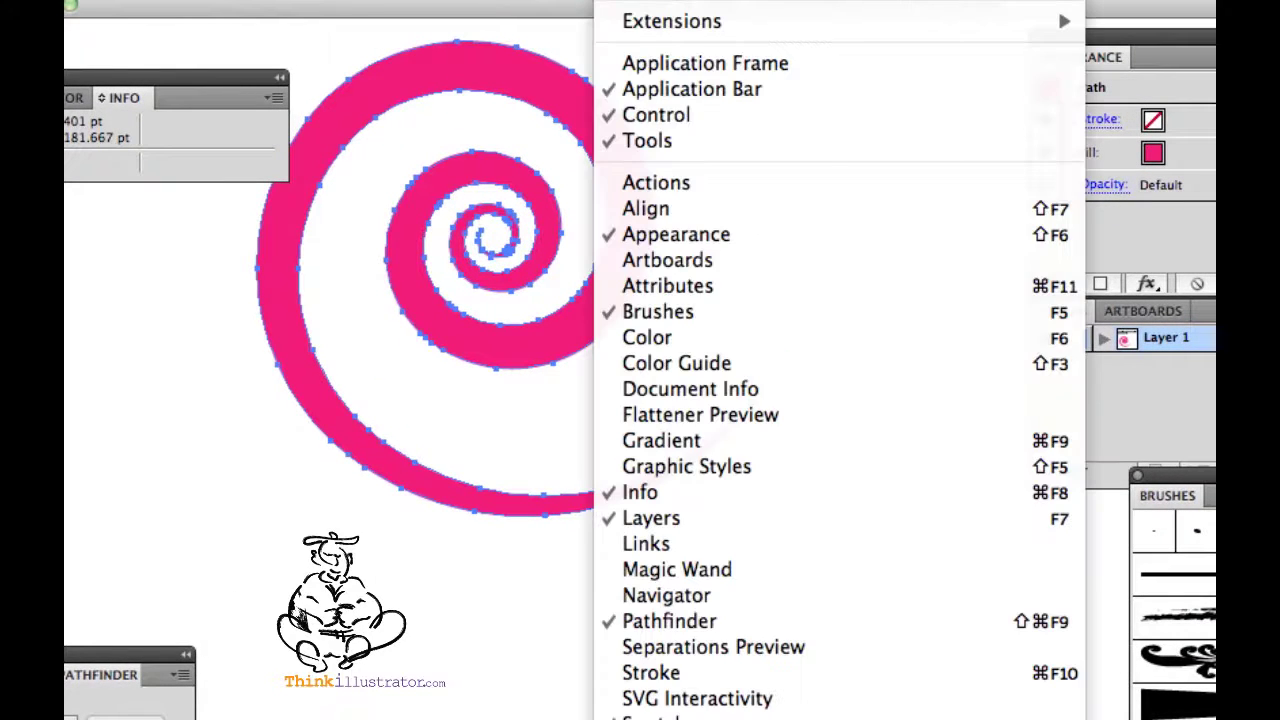
{"action": "left_click", "coordinate": [738, 442]}
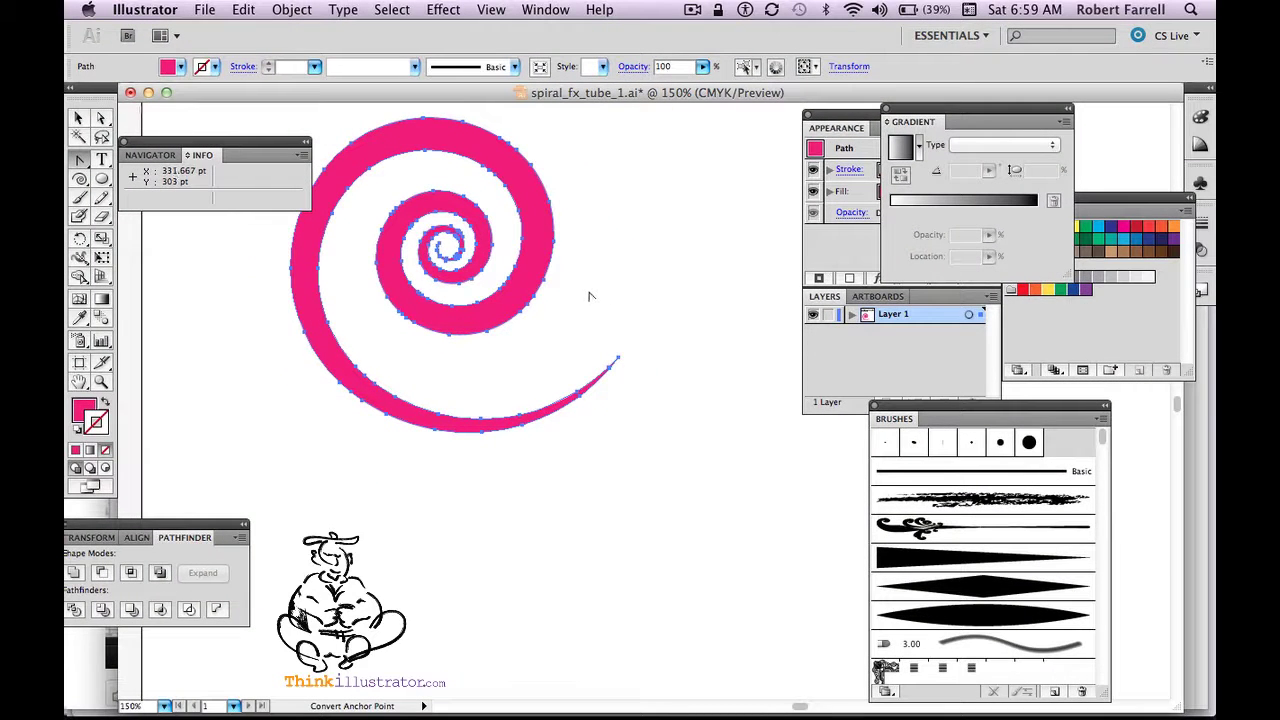
- Fill the spiral with a default gradient angled from upper right to lower left
{"action": "key", "text": "g"}
{"action": "left_click_drag", "start_coordinate": [541, 202], "coordinate": [397, 410]}
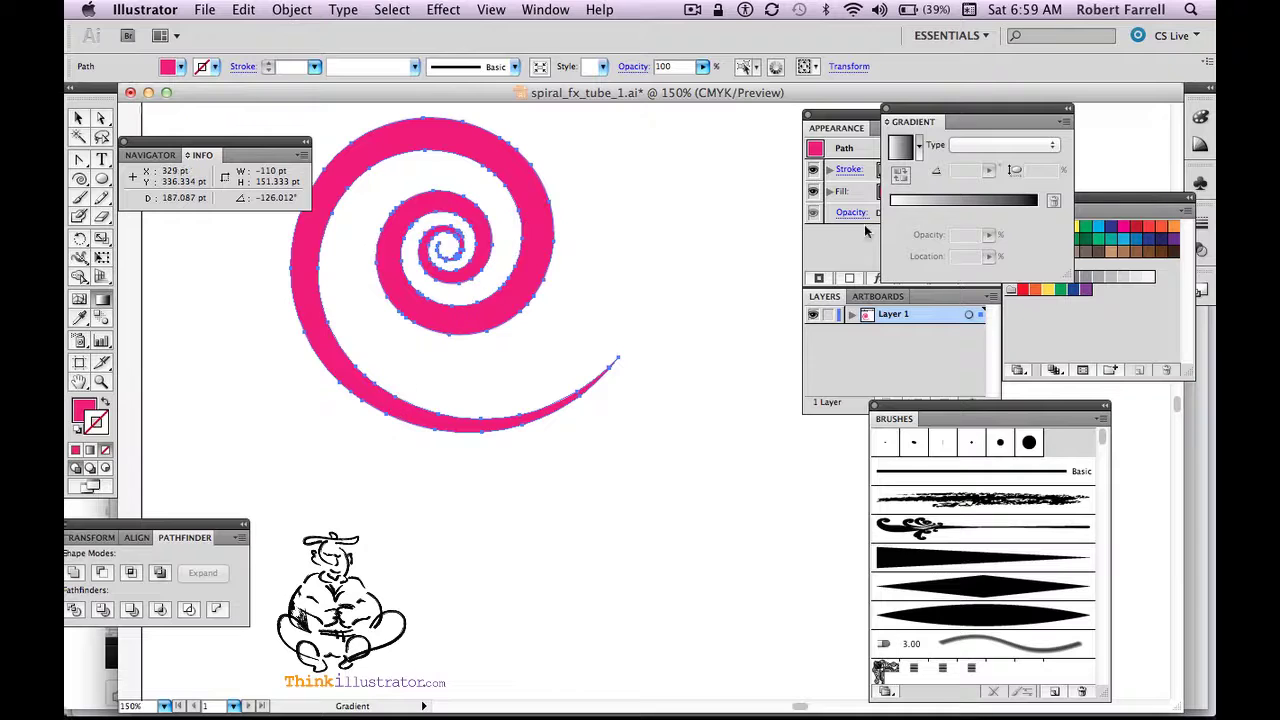
{"action": "left_click", "coordinate": [911, 203]}
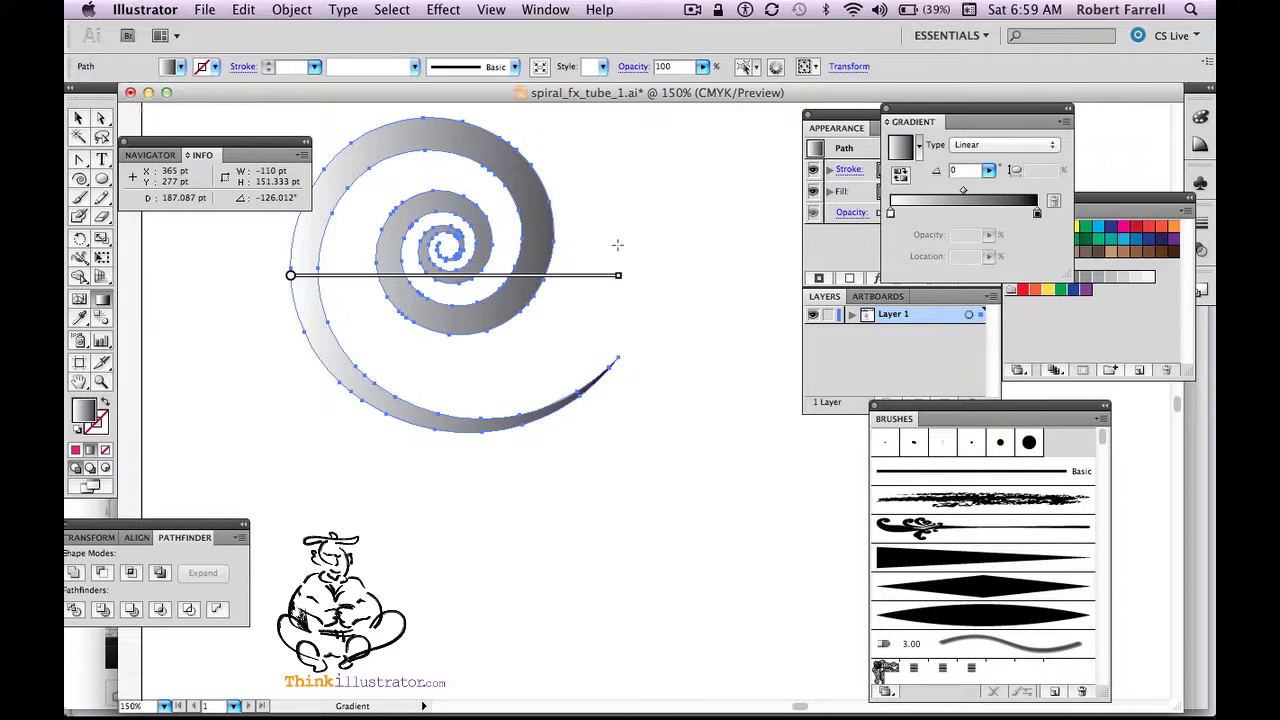
{"action": "mouse_move", "coordinate": [522, 186]}
{"action": "left_mouse_down"}
{"action": "mouse_move", "coordinate": [423, 320]}
{"action": "mouse_move", "coordinate": [375, 425]}
{"action": "mouse_move", "coordinate": [367, 416]}
{"action": "left_mouse_up"}
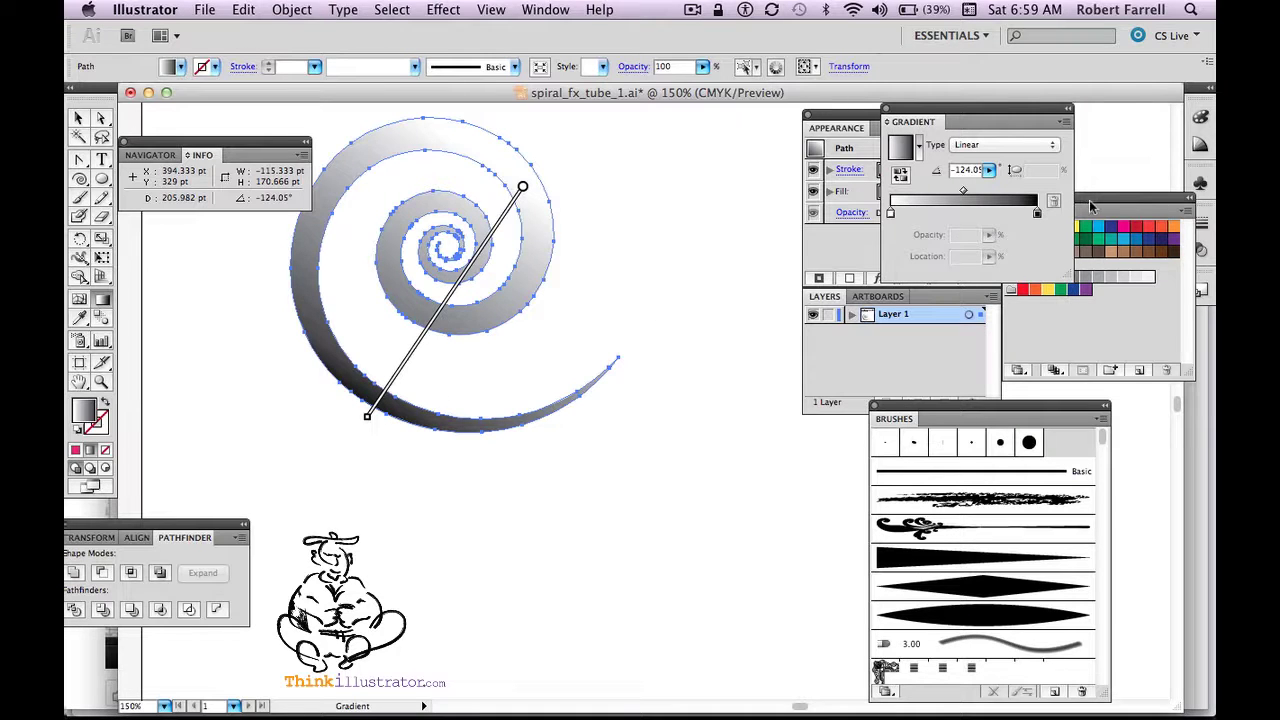
- Make the gradient's end stop red and change the gradient type to Radial
{"action": "left_click_drag", "start_coordinate": [1089, 200], "coordinate": [1089, 218]}
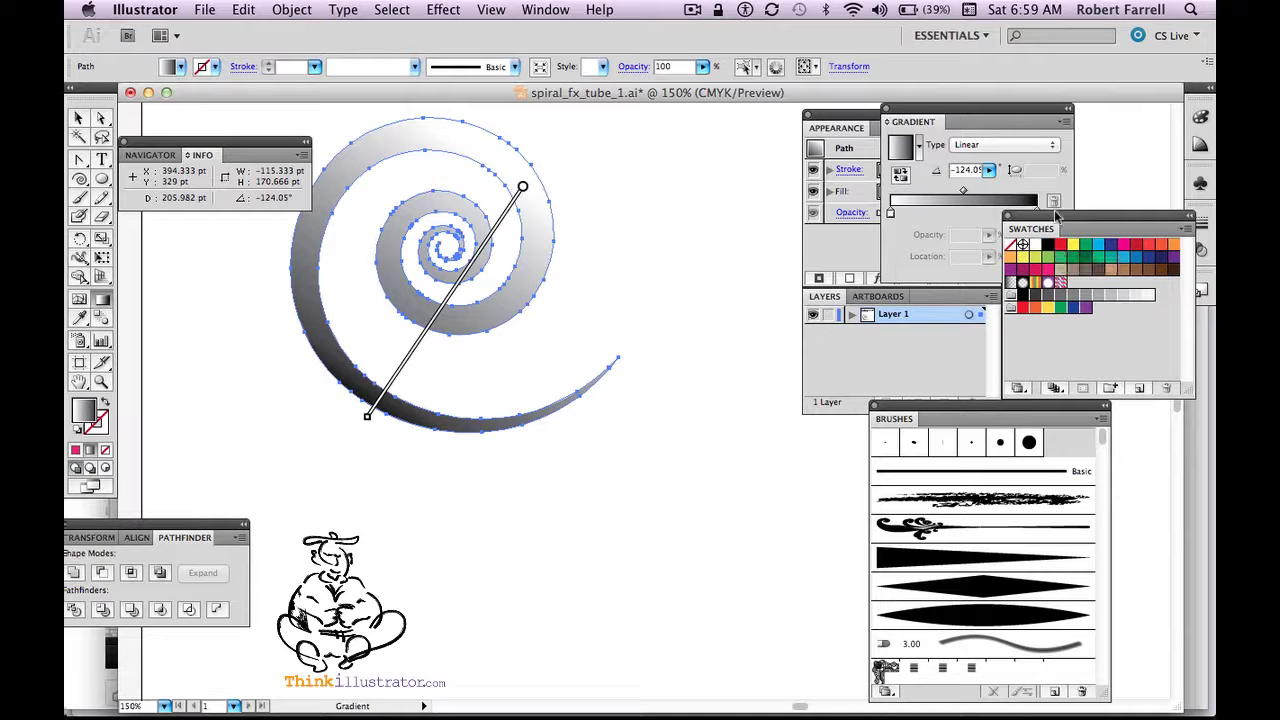
{"action": "mouse_move", "coordinate": [1056, 218]}
{"action": "left_mouse_down"}
{"action": "mouse_move", "coordinate": [1056, 259]}
{"action": "mouse_move", "coordinate": [1038, 212]}
{"action": "mouse_move", "coordinate": [1040, 223]}
{"action": "left_mouse_up"}
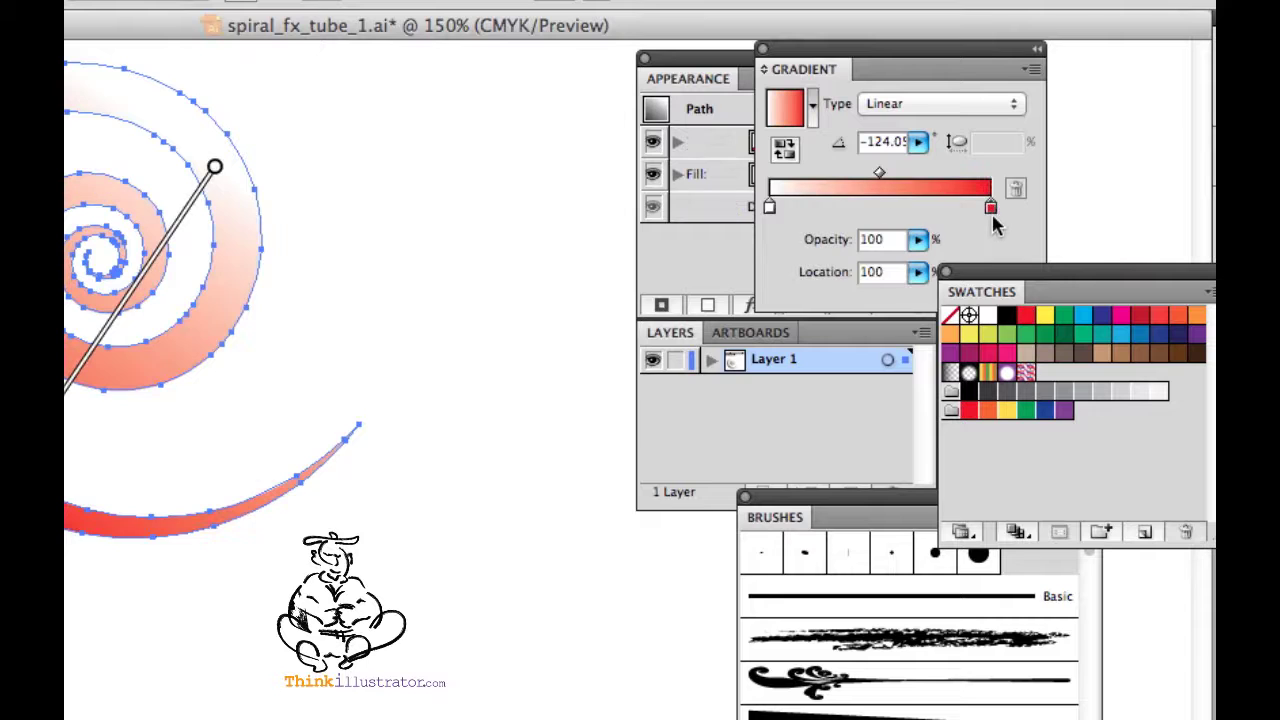
{"action": "left_click", "coordinate": [930, 104]}
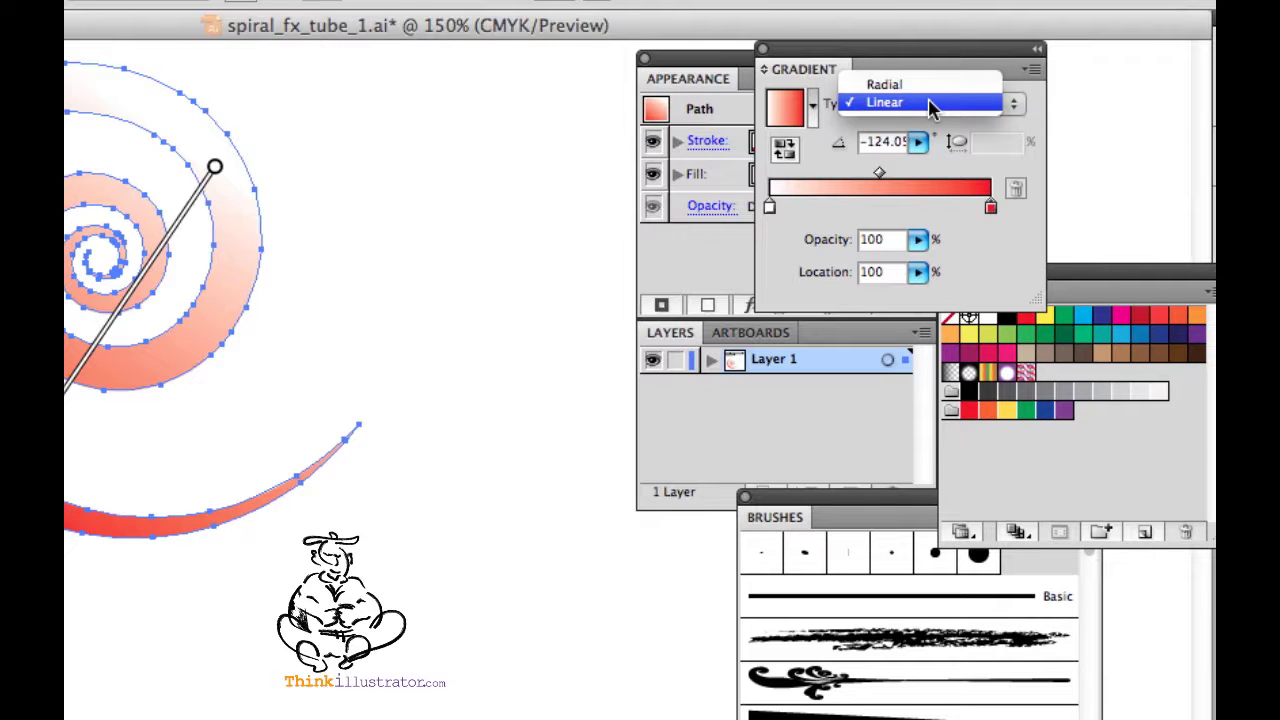
{"action": "left_click", "coordinate": [884, 84]}
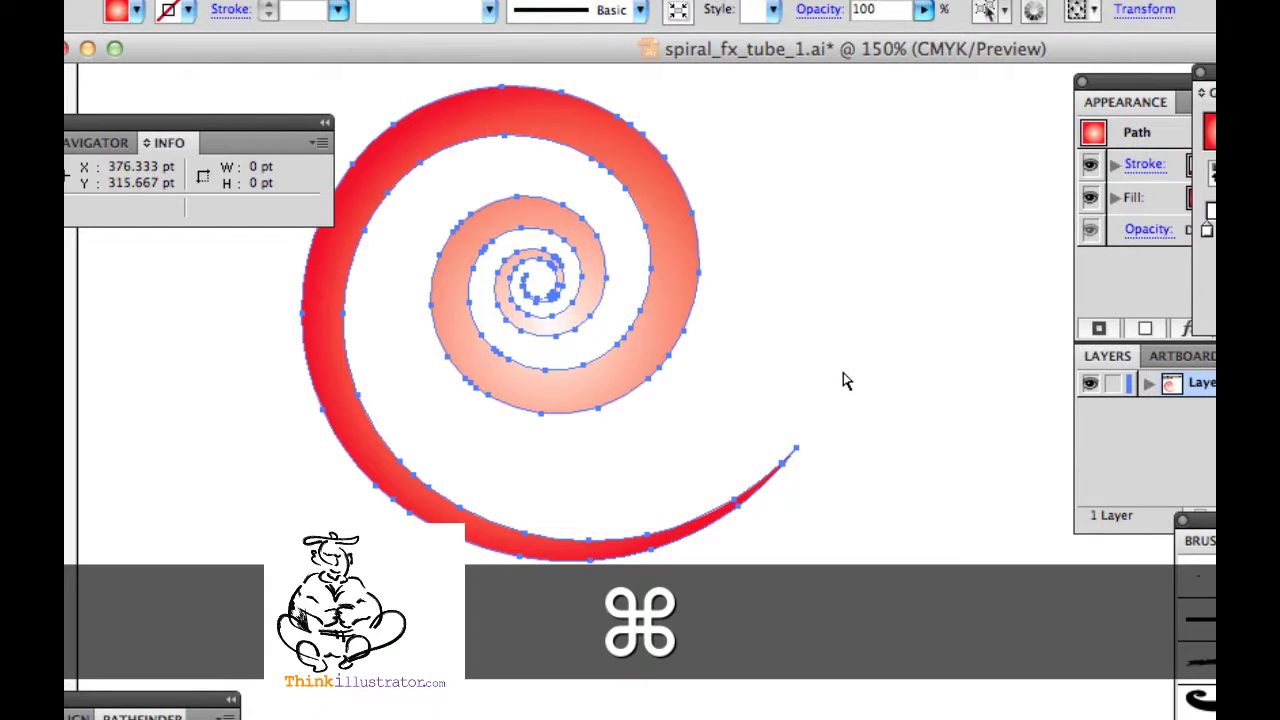
- Deselect the spiral to view its white-to-red radial gradient fill
{"action": "left_click", "coordinate": [503, 353], "text": "super"}
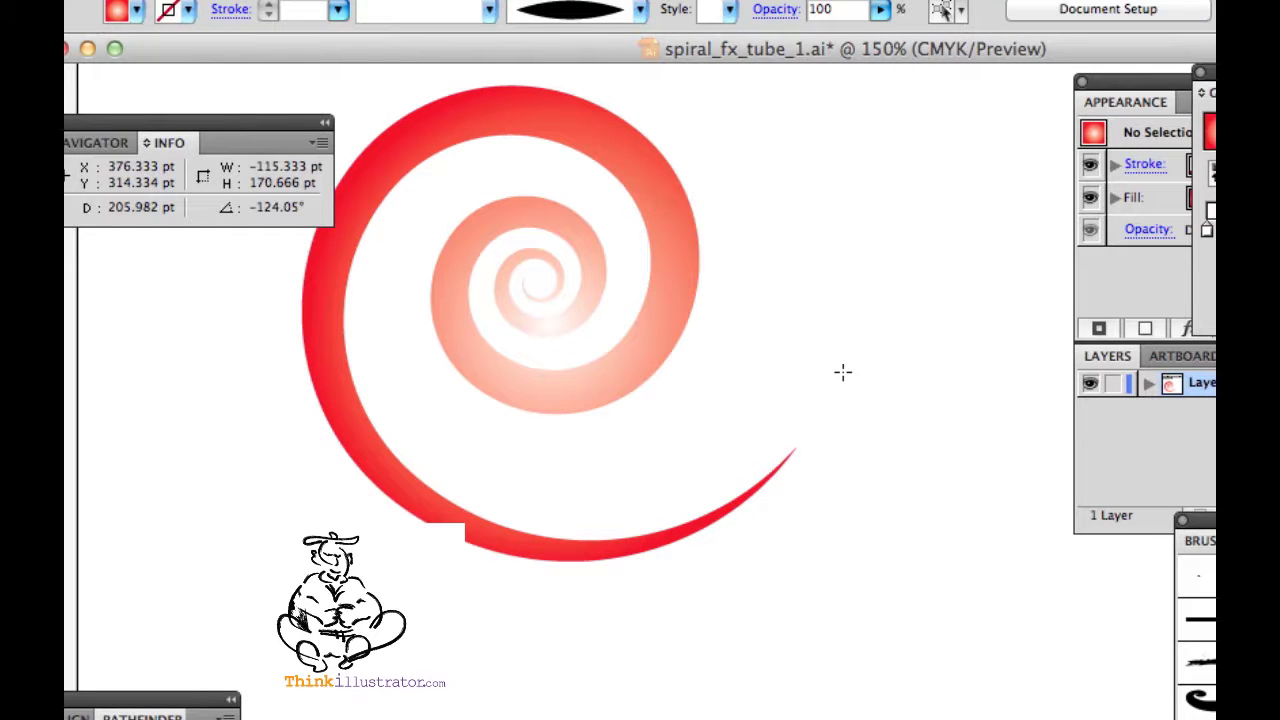